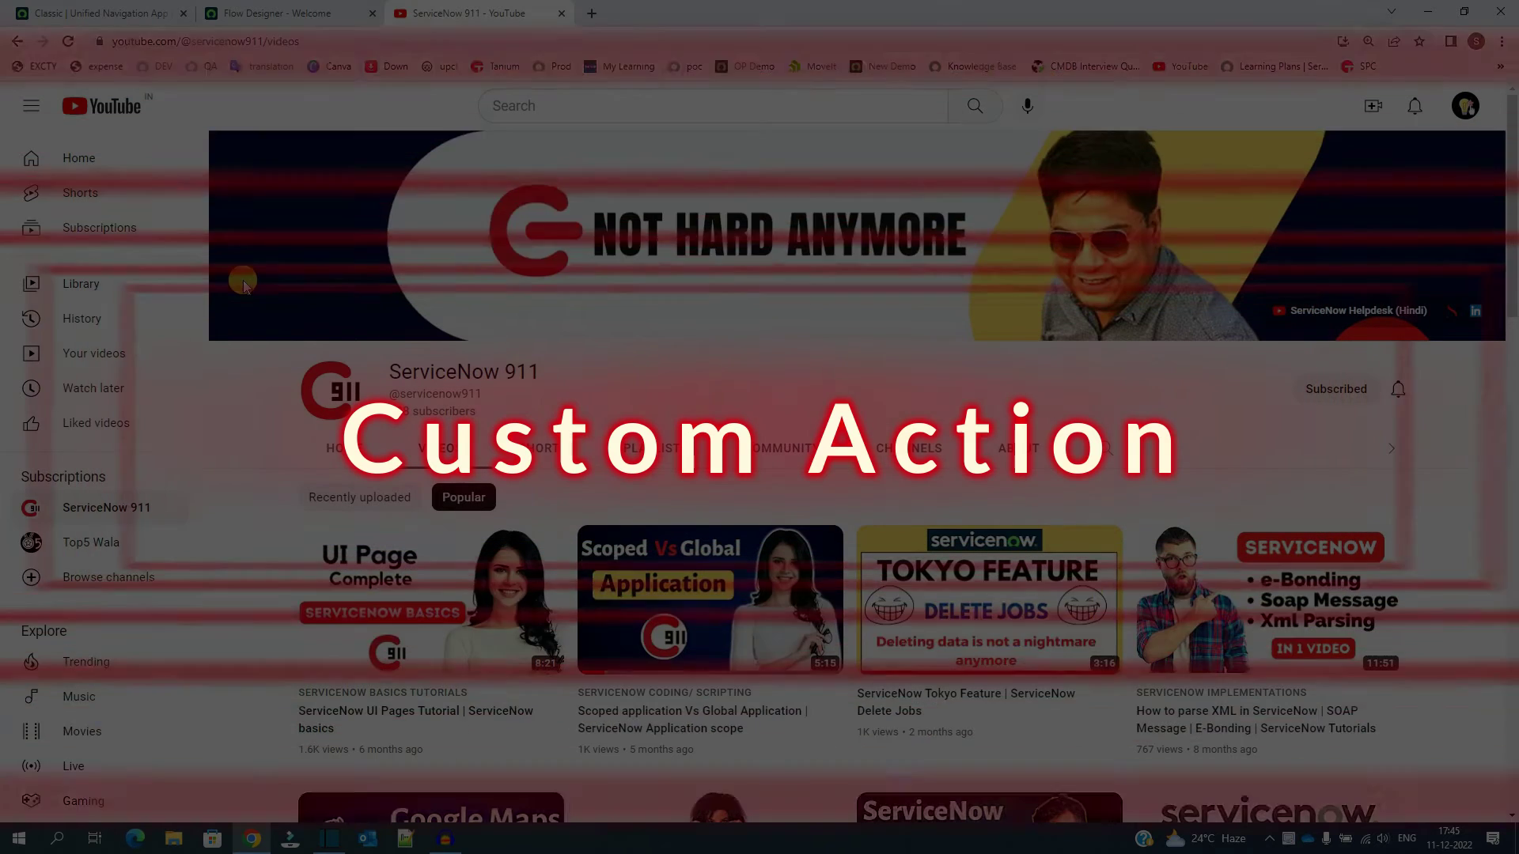
- Switch from YouTube to the Flow Designer page showing the Linux Server Missing flow
{"action": "left_click", "coordinate": [289, 15]}
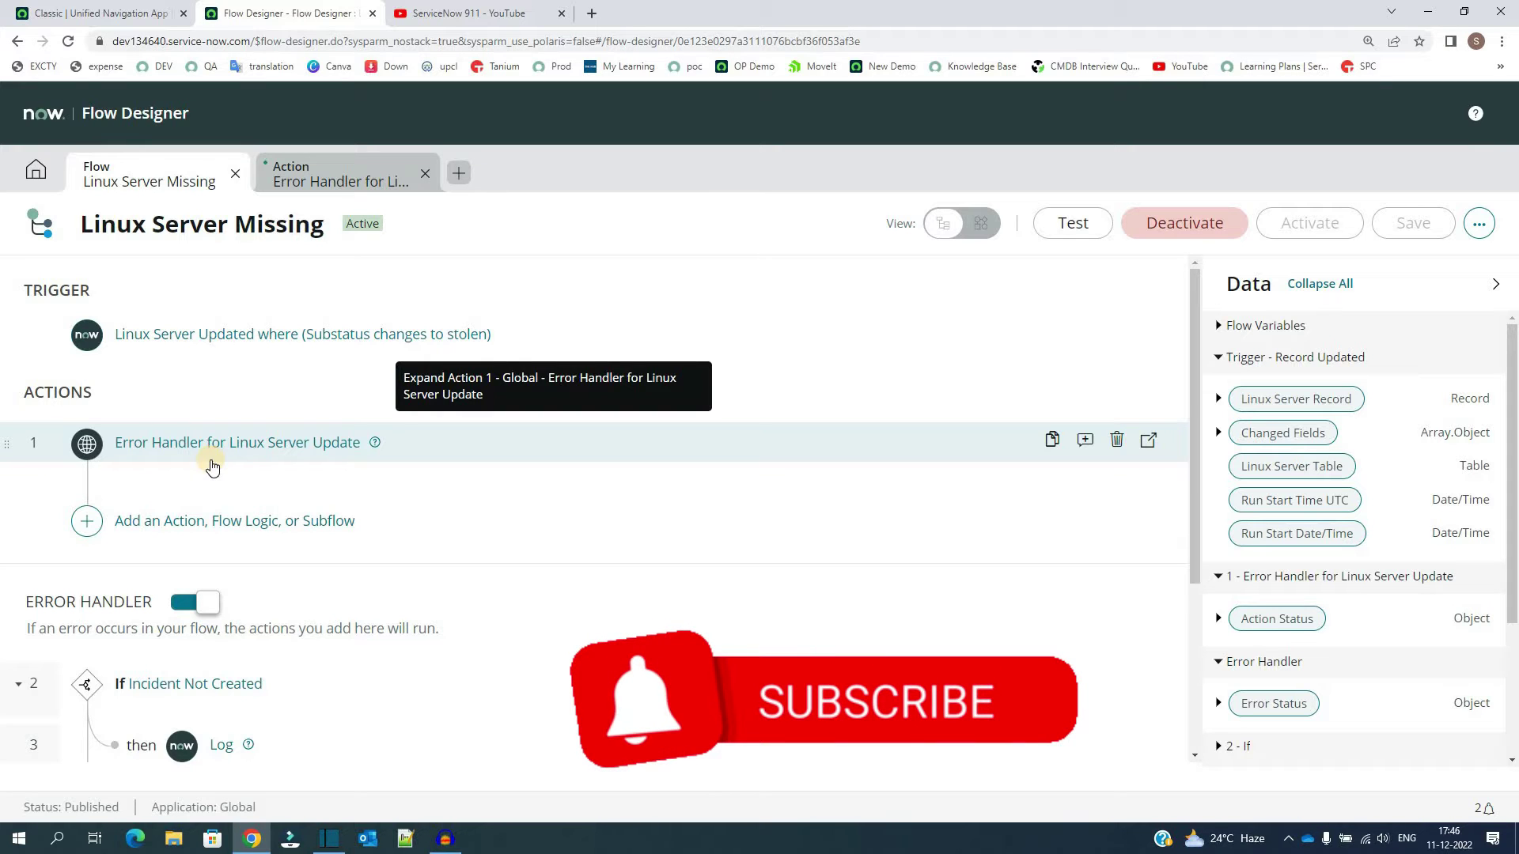
- Create a new action named 'test' in the Global application
{"action": "left_click", "coordinate": [341, 174]}
{"action": "left_click", "coordinate": [459, 172]}
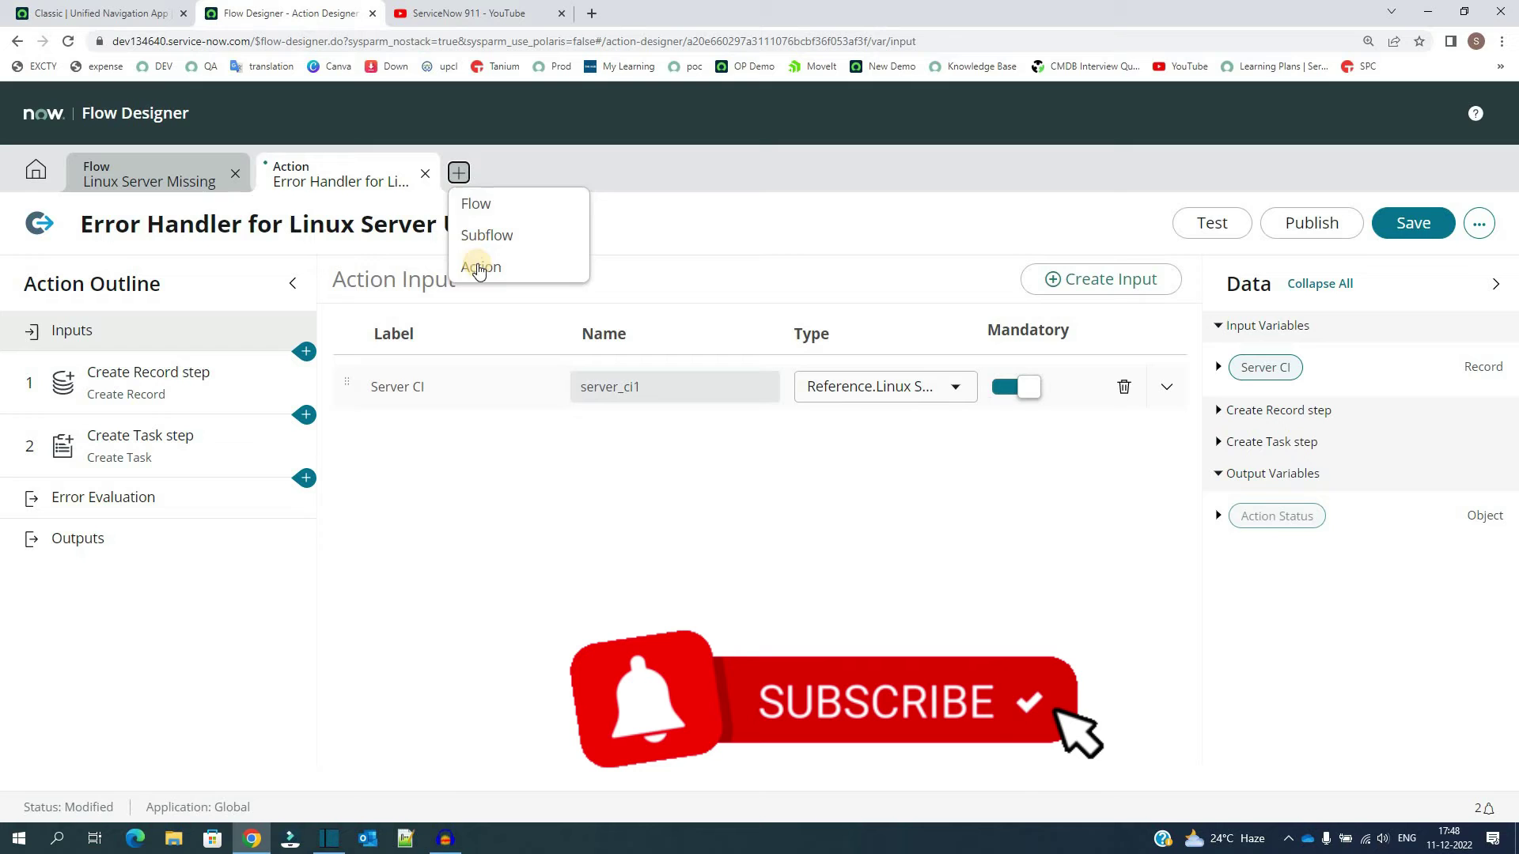
{"action": "left_click", "coordinate": [479, 267]}
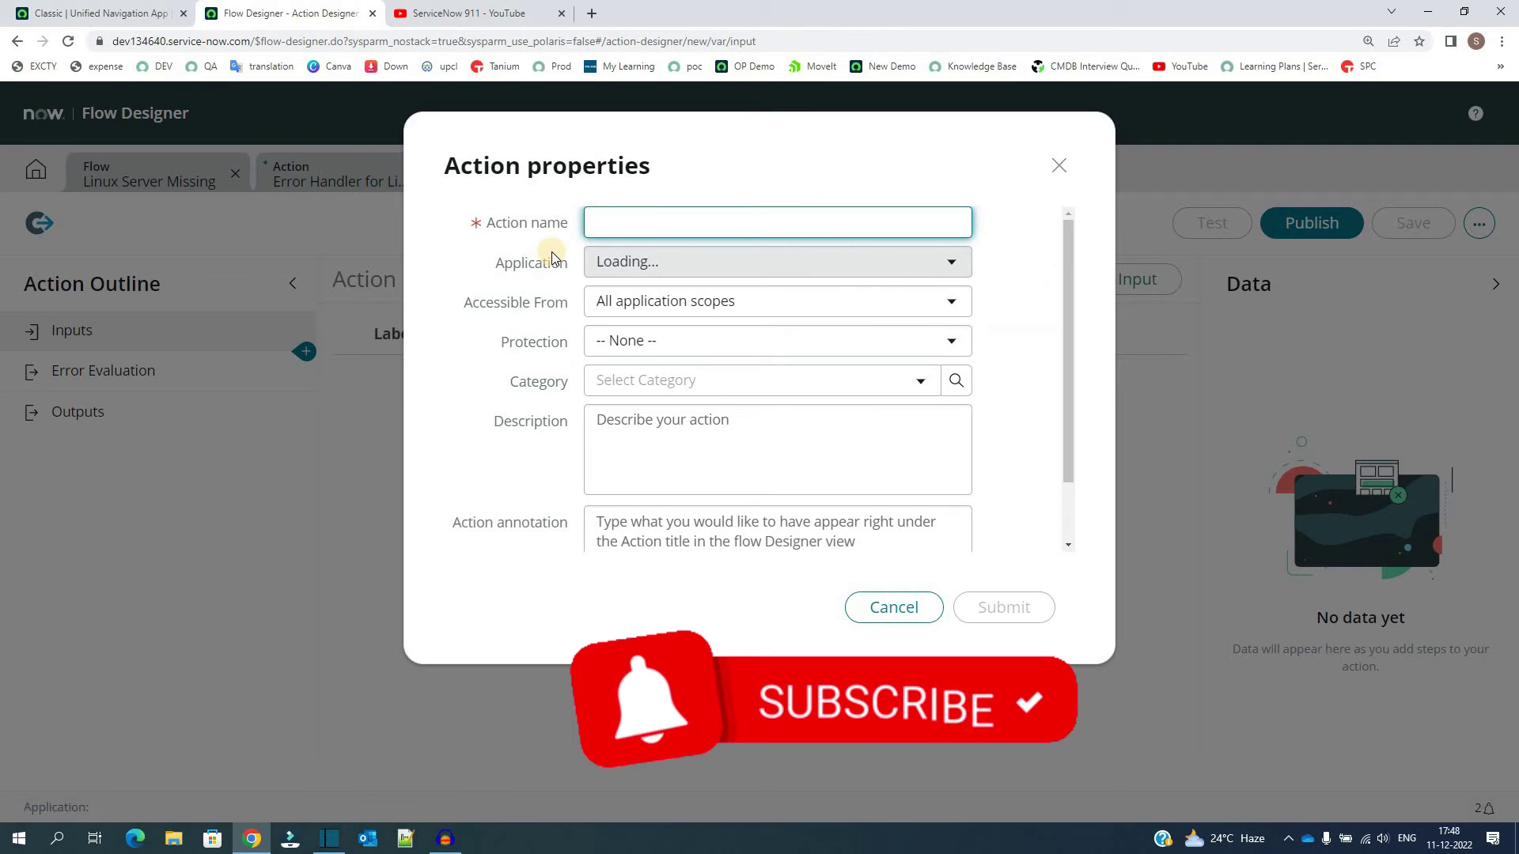
{"action": "type", "text": "test"}
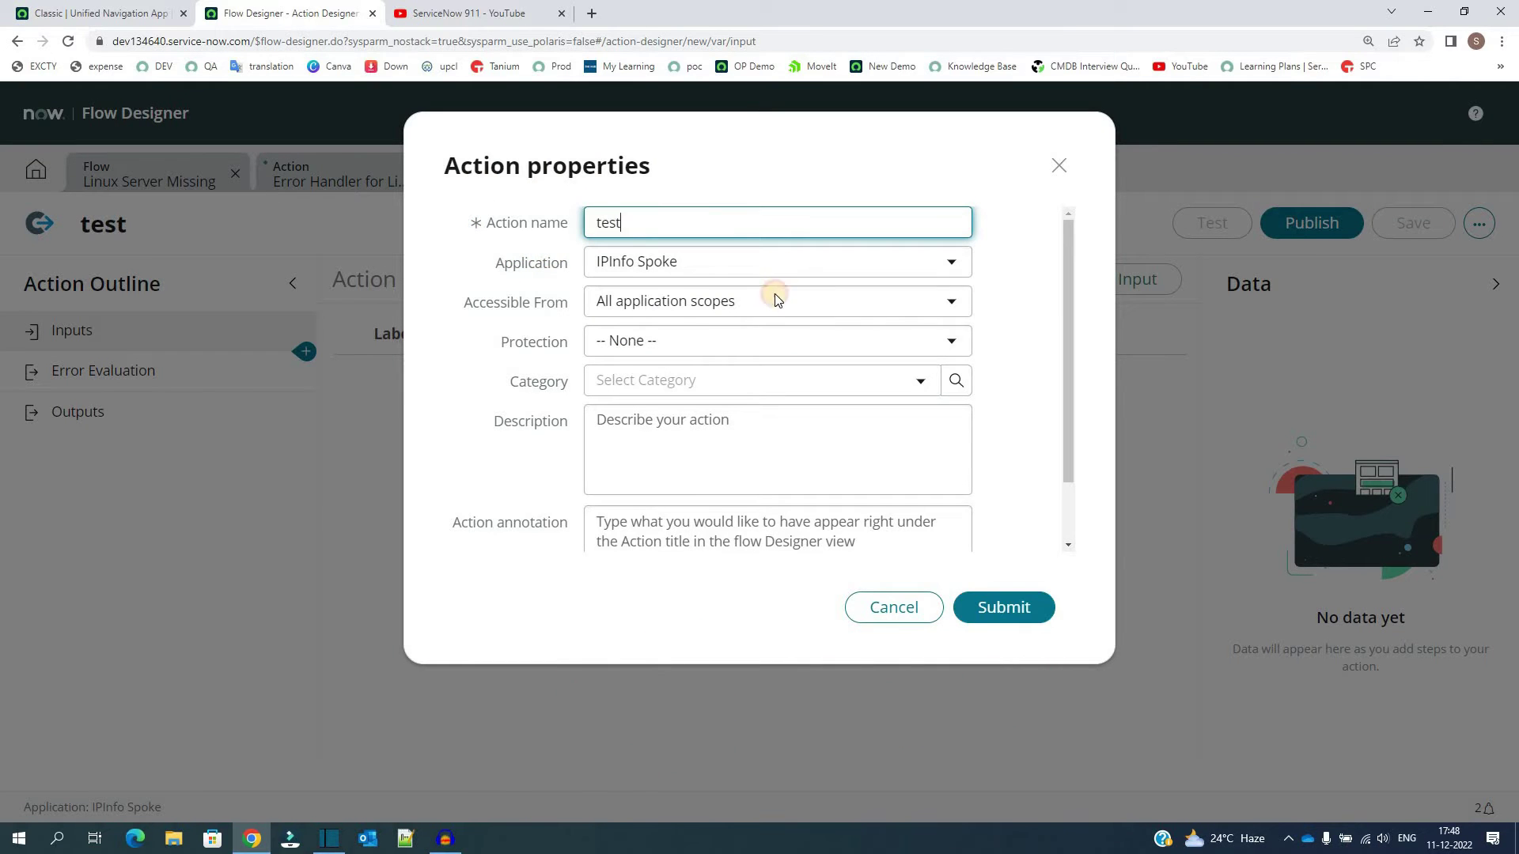
{"action": "left_click", "coordinate": [763, 262]}
{"action": "scroll", "coordinate": [759, 309], "scroll_direction": "up", "scroll_amount": 10}
{"action": "scroll", "coordinate": [748, 304], "scroll_direction": "up", "scroll_amount": 5}
{"action": "left_click", "coordinate": [747, 288]}
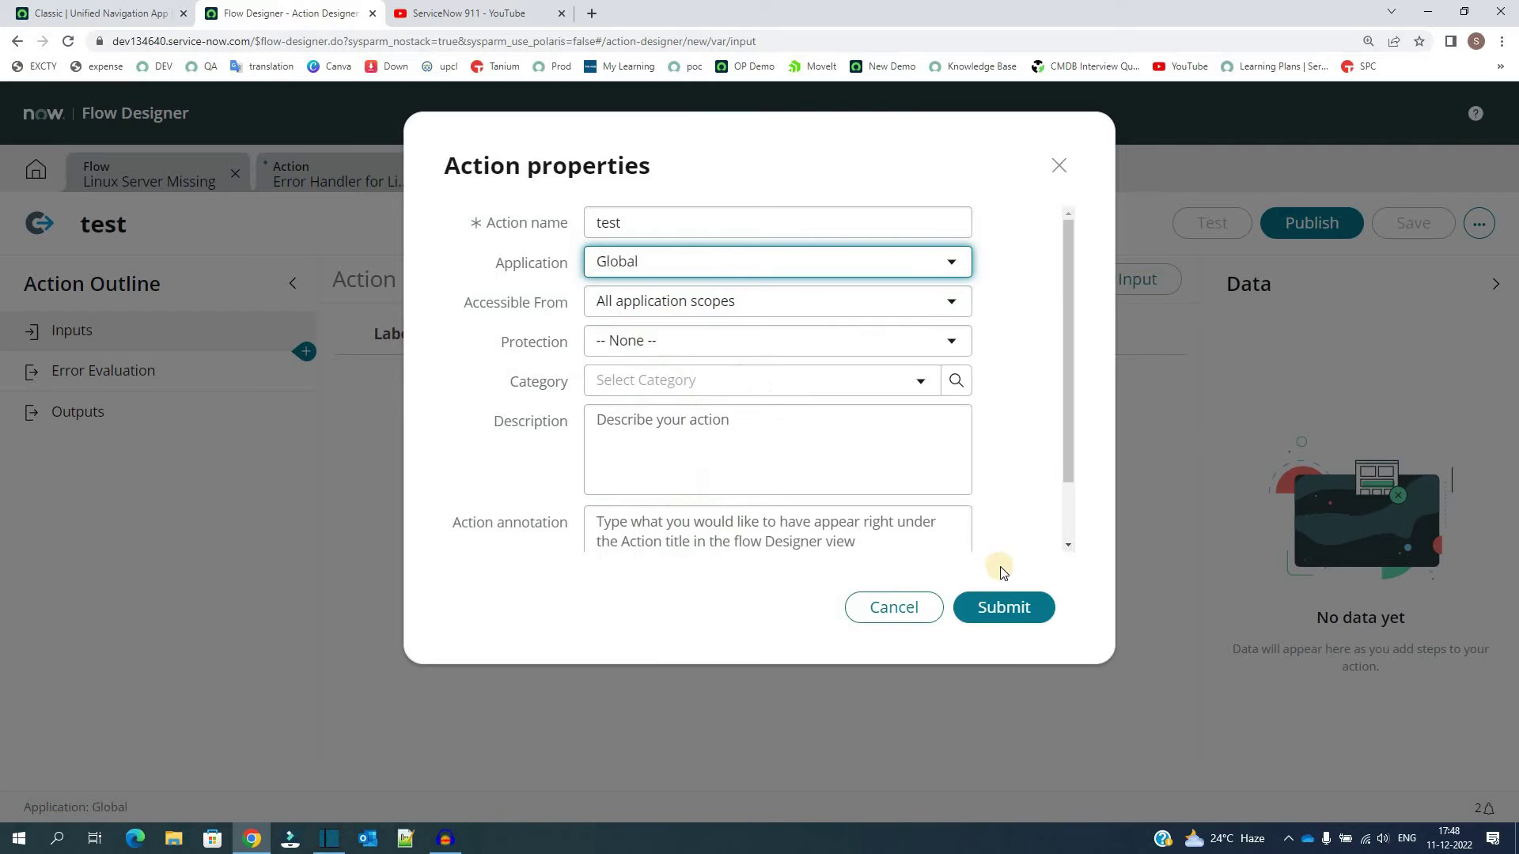
{"action": "left_click", "coordinate": [996, 605]}
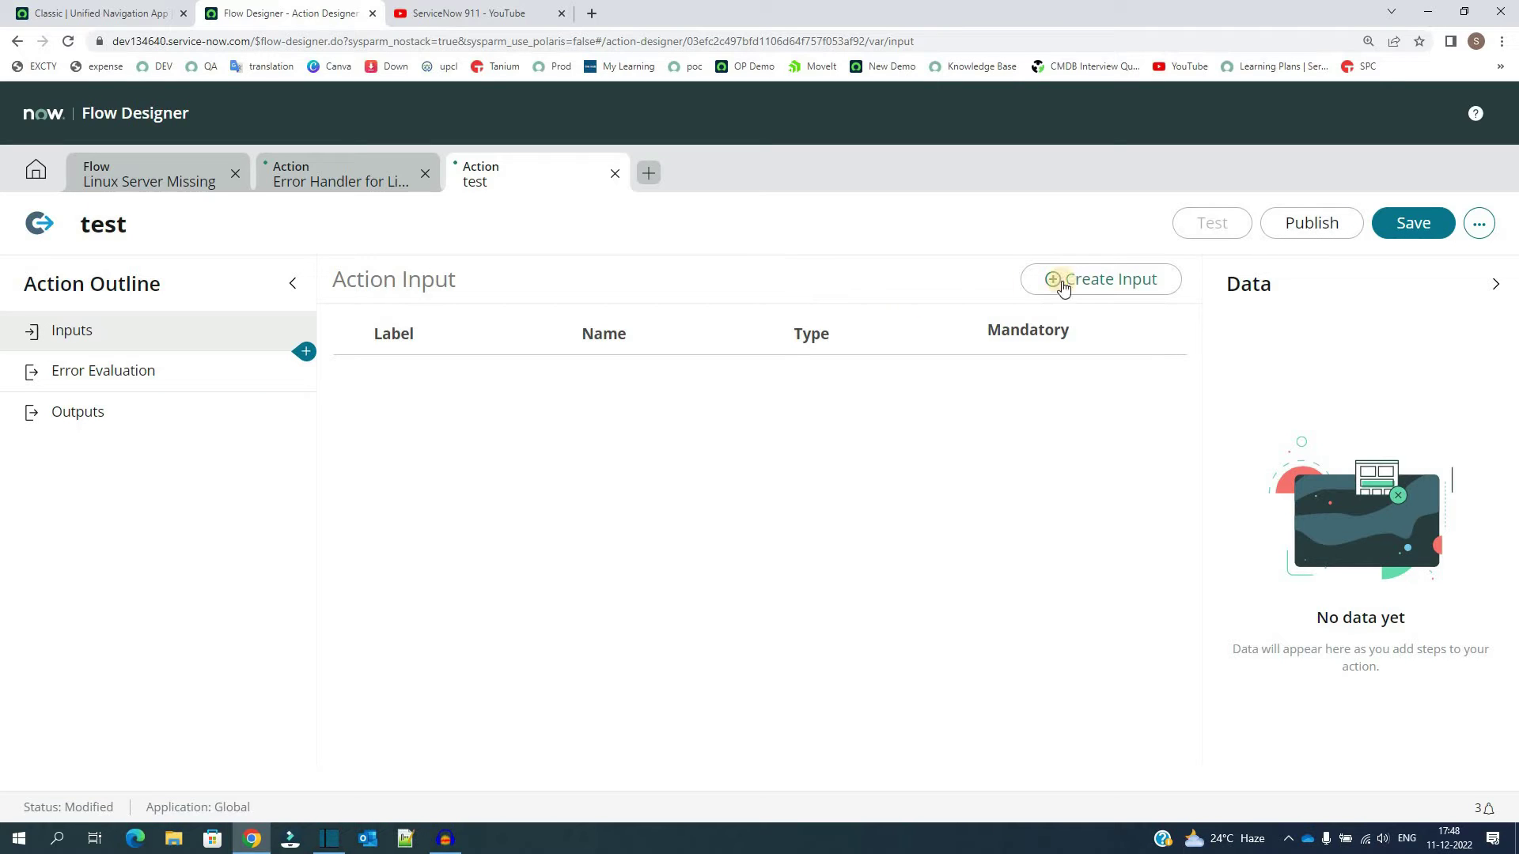
- Add three String inputs to the test action: variable, variable1 and variable2
{"action": "left_click", "coordinate": [1101, 281]}
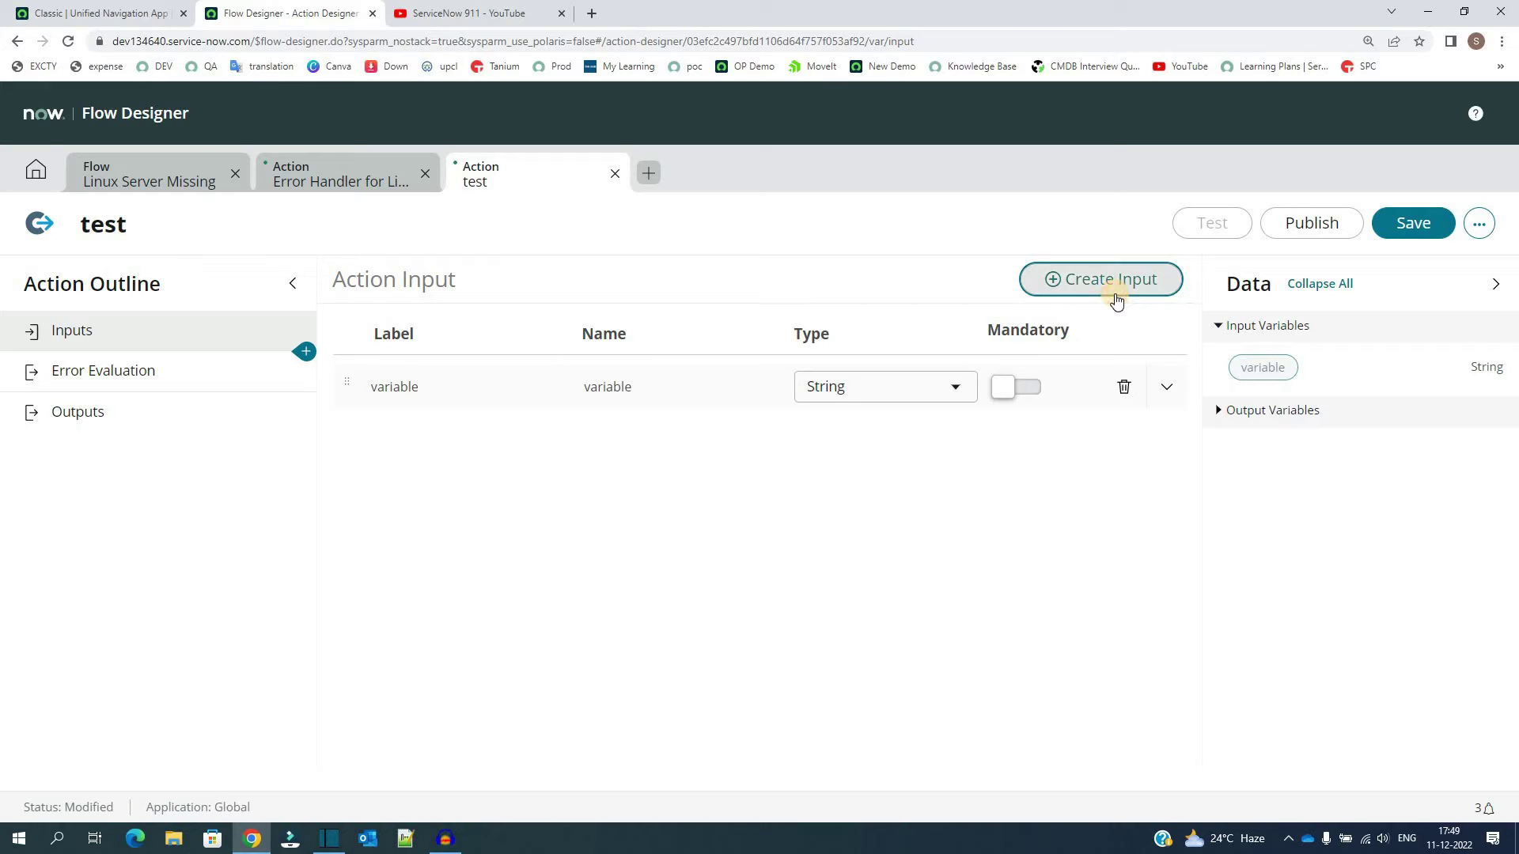
{"action": "left_click", "coordinate": [1111, 284]}
{"action": "left_click", "coordinate": [1113, 293]}
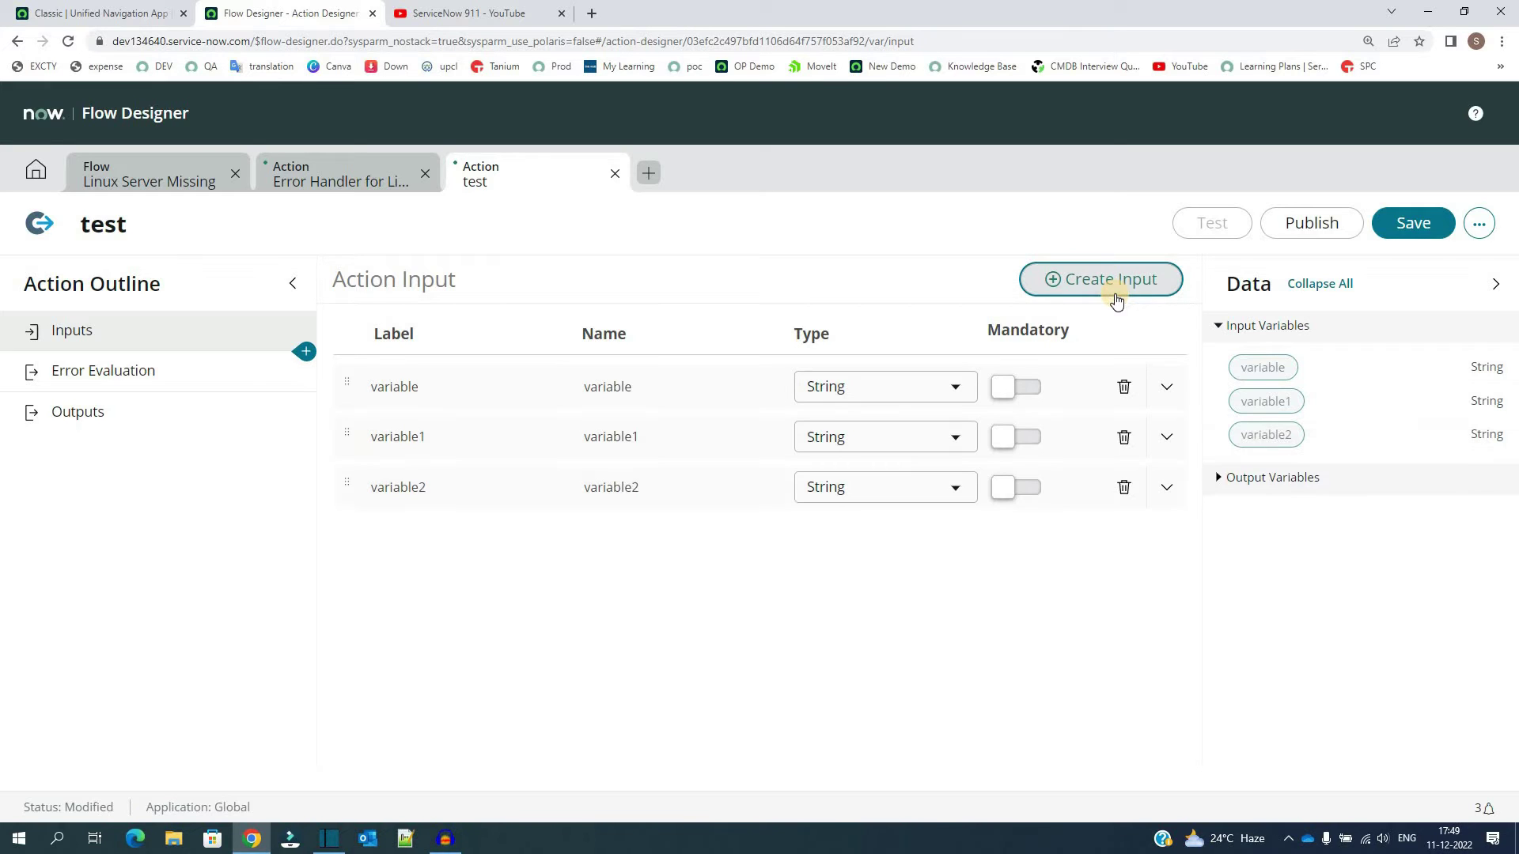
{"action": "left_click", "coordinate": [306, 353]}
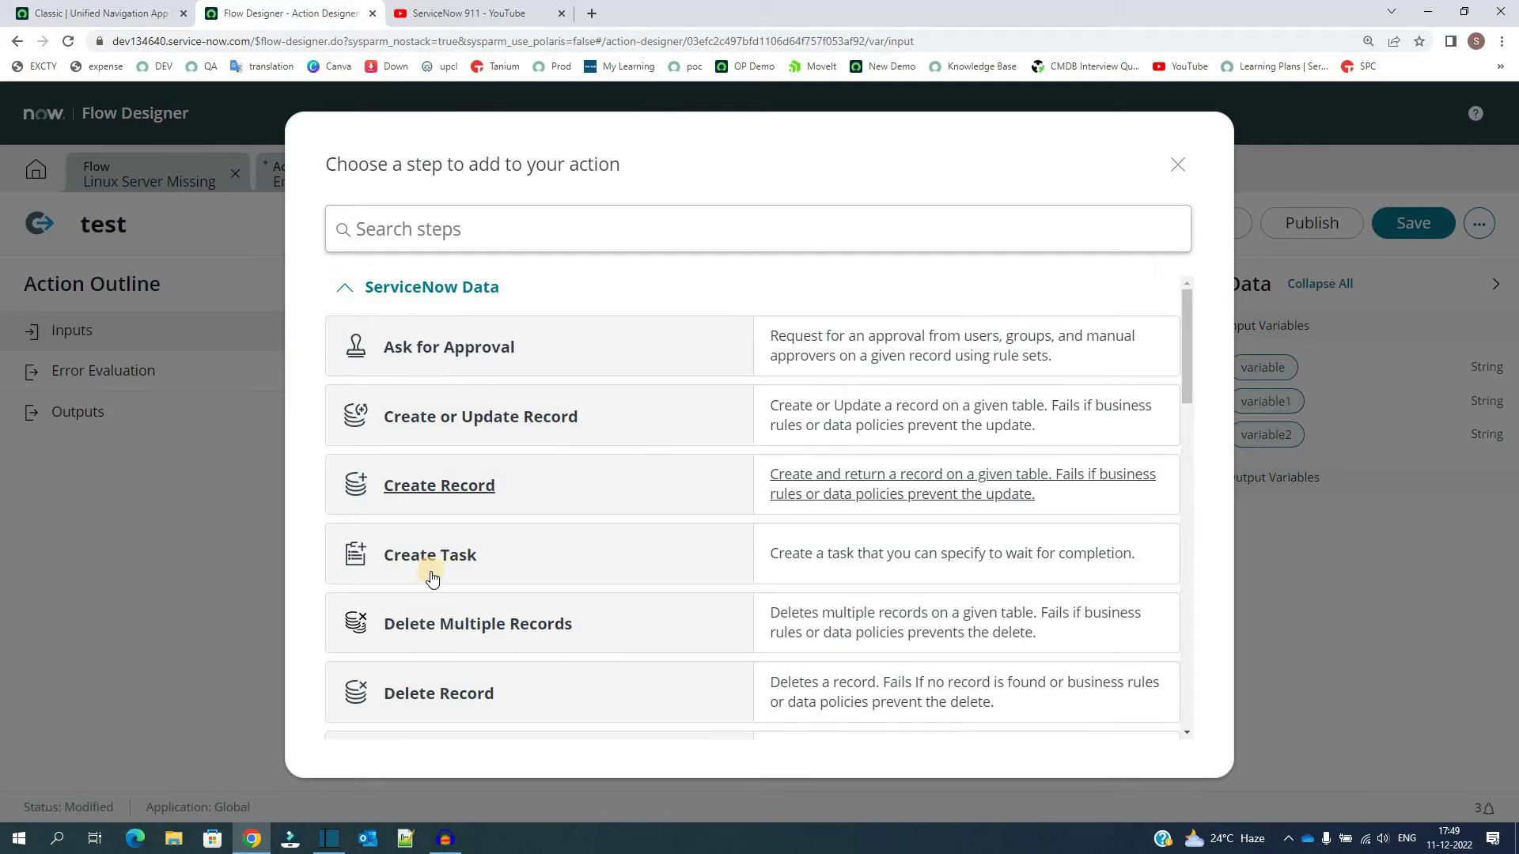
{"action": "scroll", "coordinate": [430, 574], "scroll_direction": "down", "scroll_amount": 7}
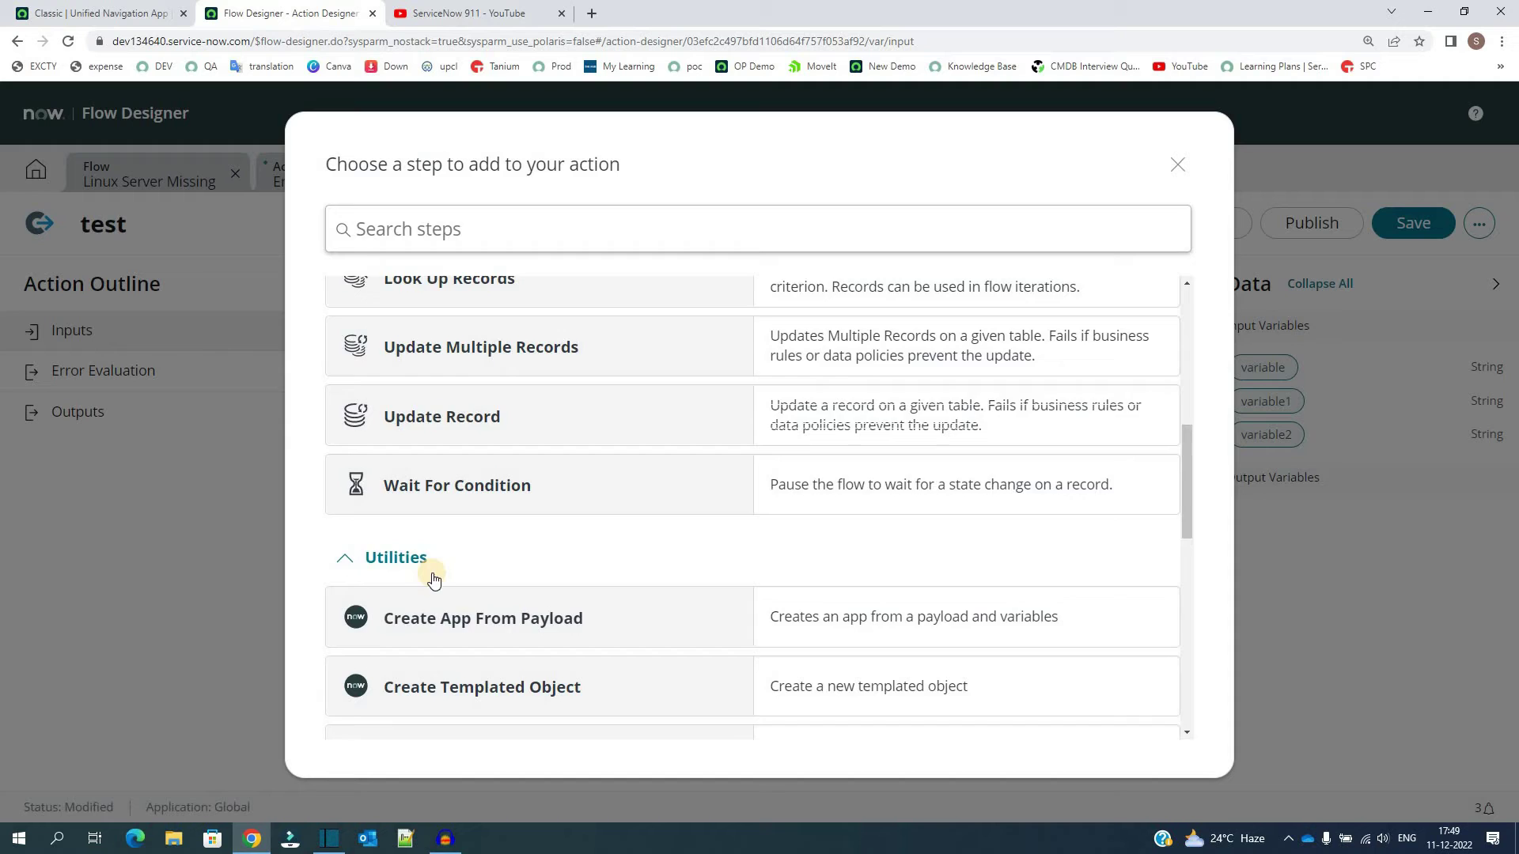
{"action": "scroll", "coordinate": [431, 571], "scroll_direction": "down", "scroll_amount": 4}
{"action": "scroll", "coordinate": [433, 569], "scroll_direction": "down", "scroll_amount": 5}
{"action": "scroll", "coordinate": [433, 569], "scroll_direction": "down", "scroll_amount": 1}
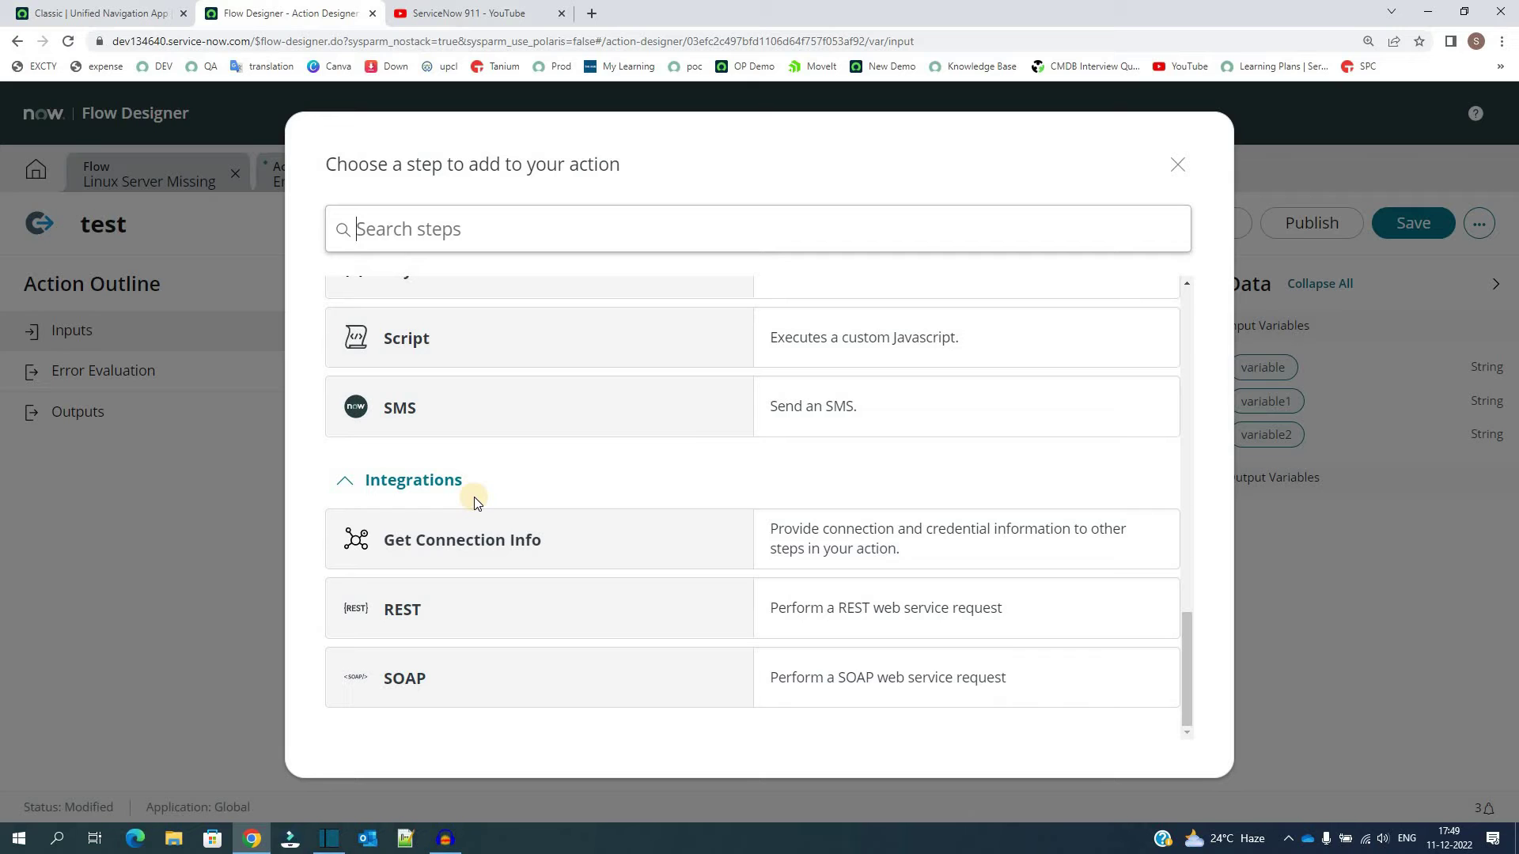
{"action": "scroll", "coordinate": [477, 499], "scroll_direction": "up", "scroll_amount": 5}
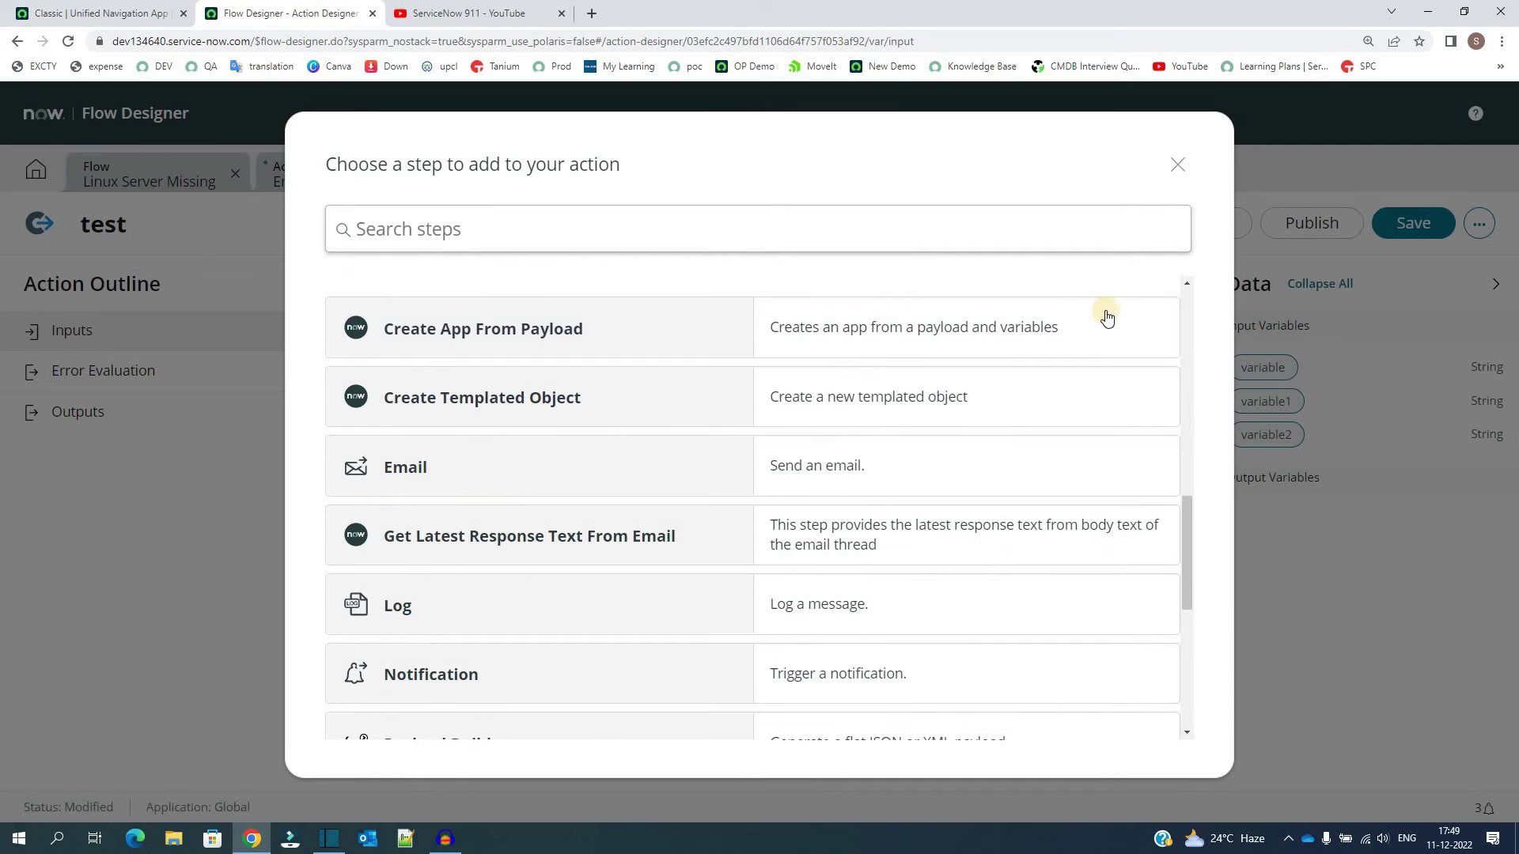
{"action": "left_click", "coordinate": [1179, 167]}
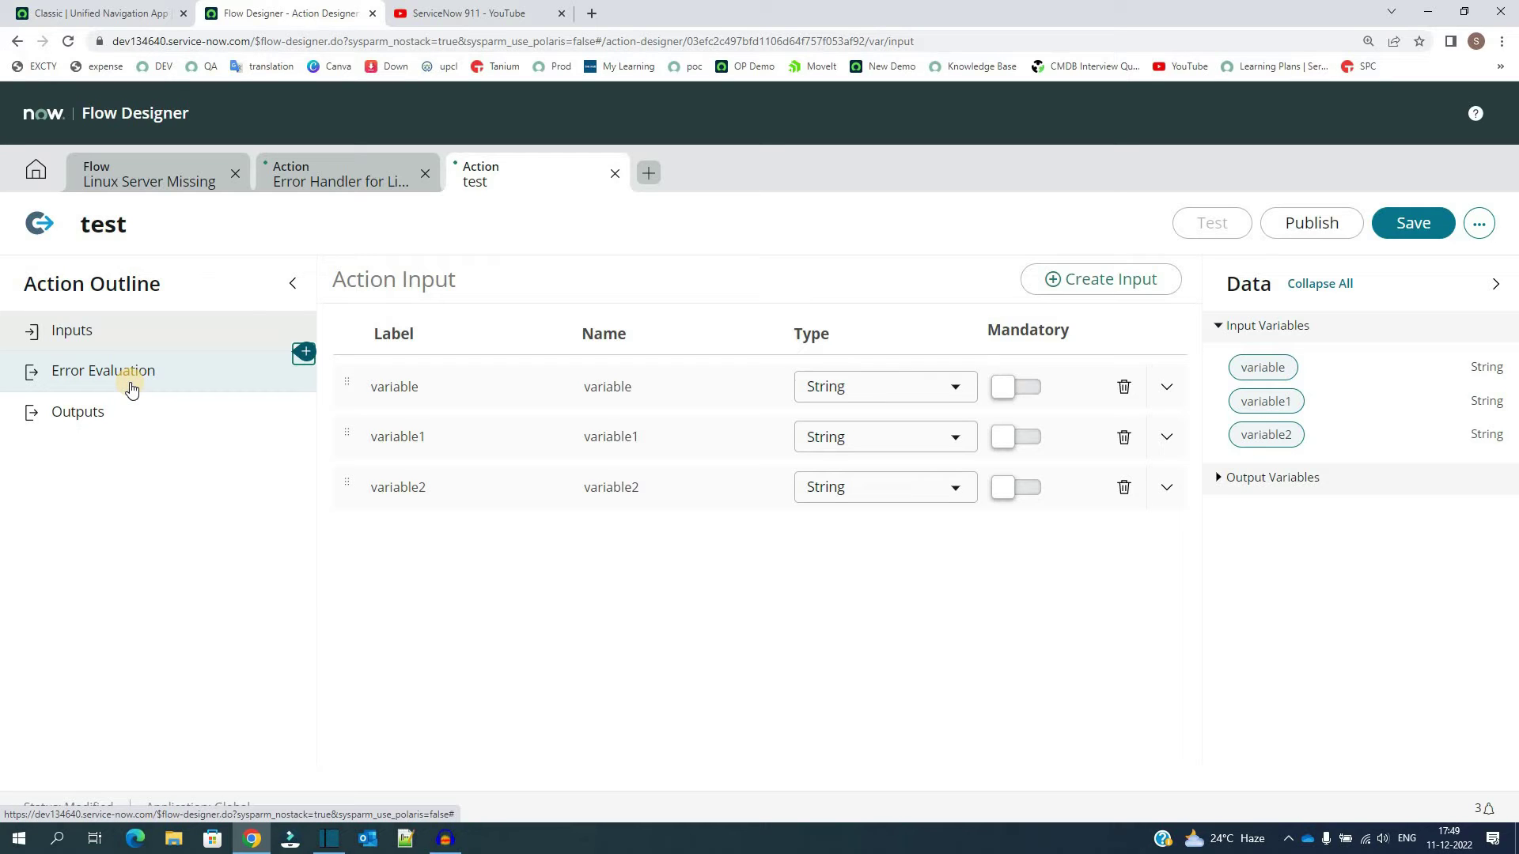
- Review the test action's Error Evaluation and its still-empty Outputs section
{"action": "left_click", "coordinate": [132, 386]}
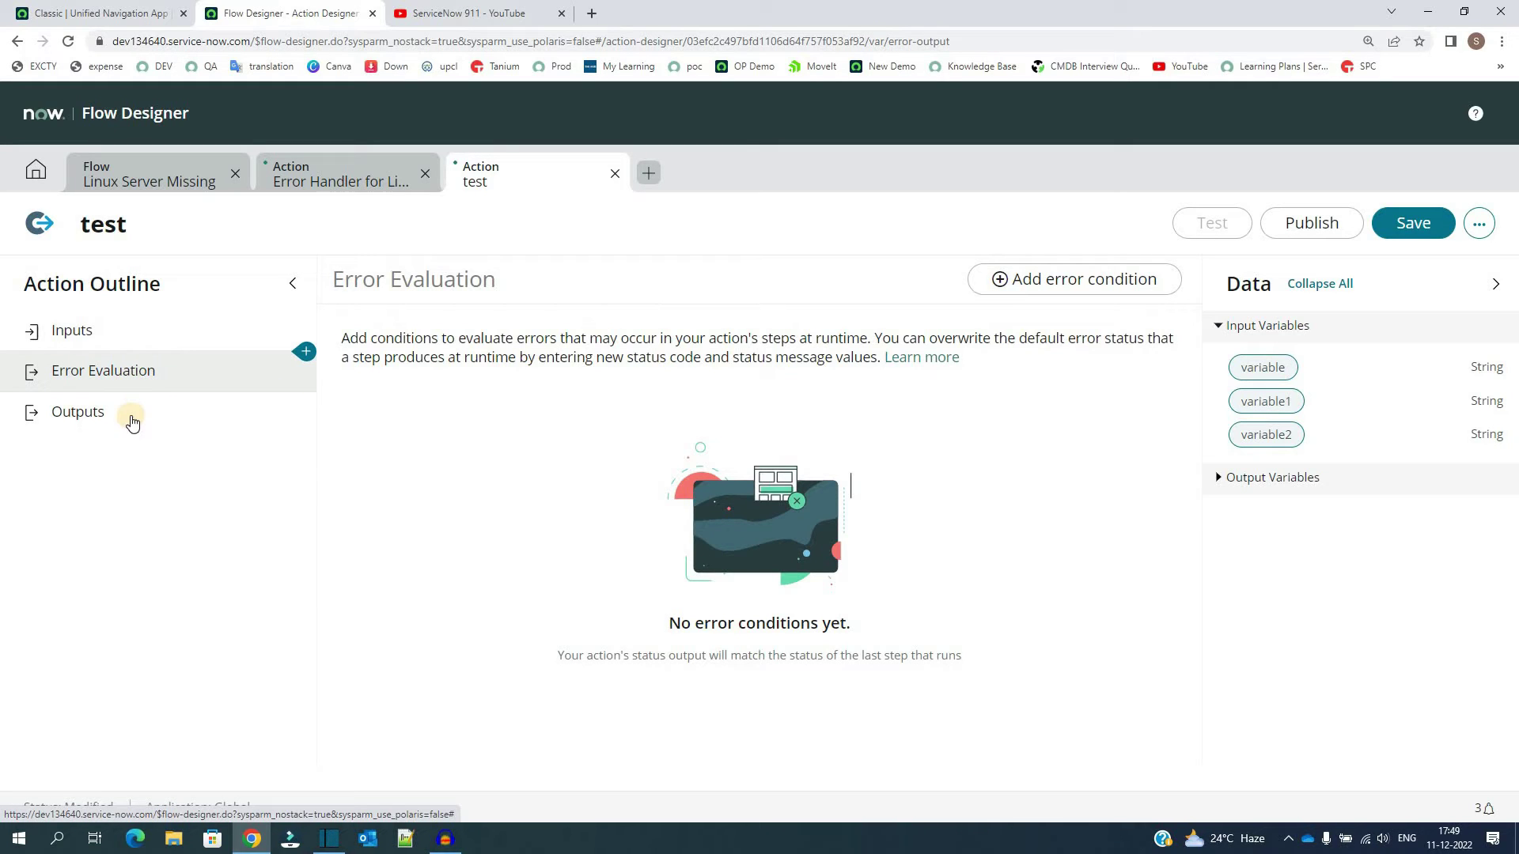
{"action": "left_click", "coordinate": [132, 421]}
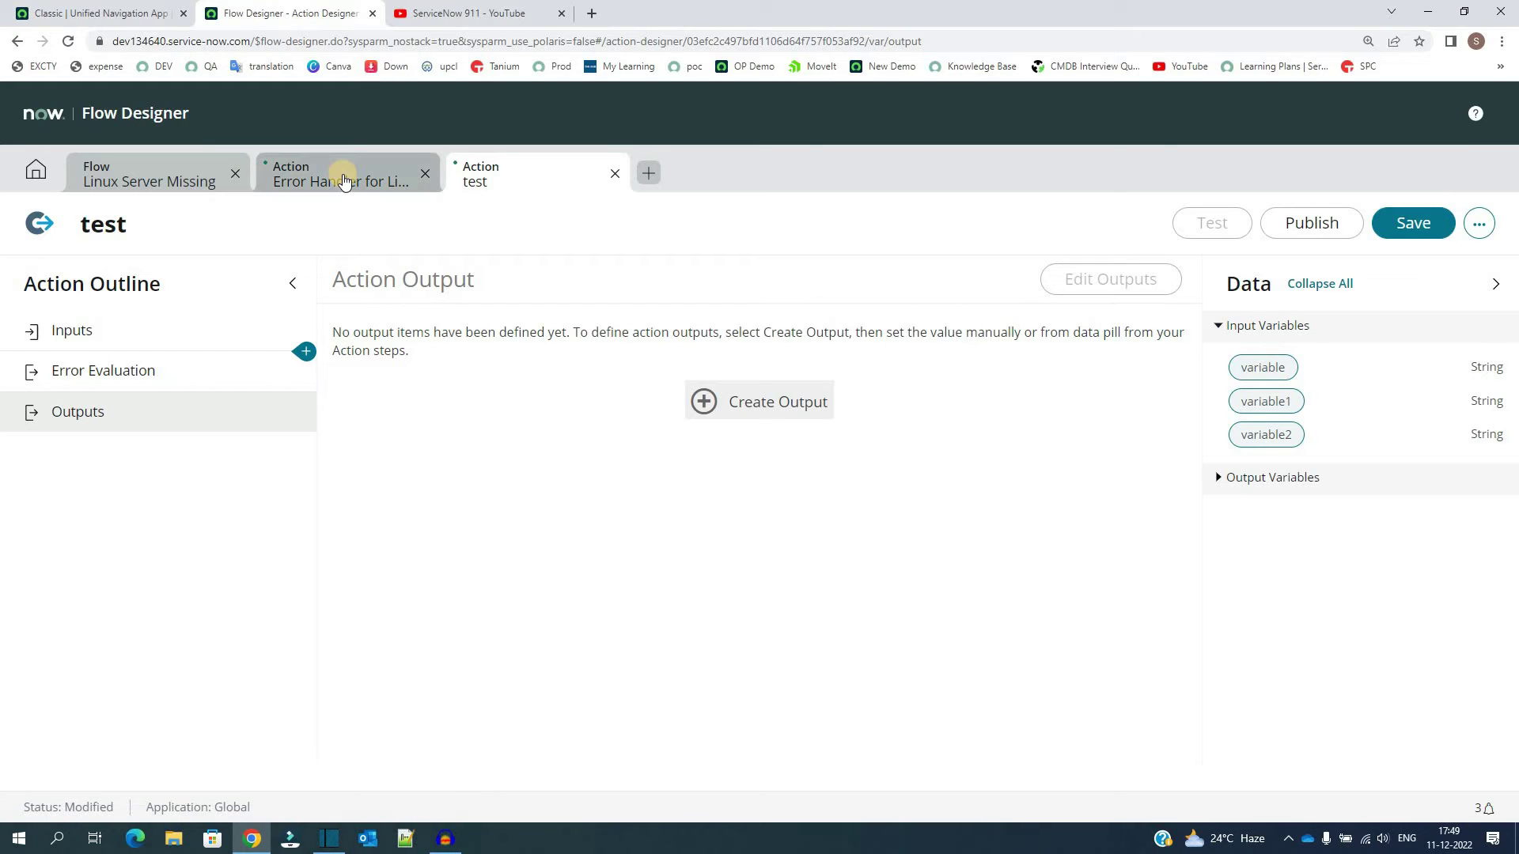
{"action": "left_click", "coordinate": [343, 179]}
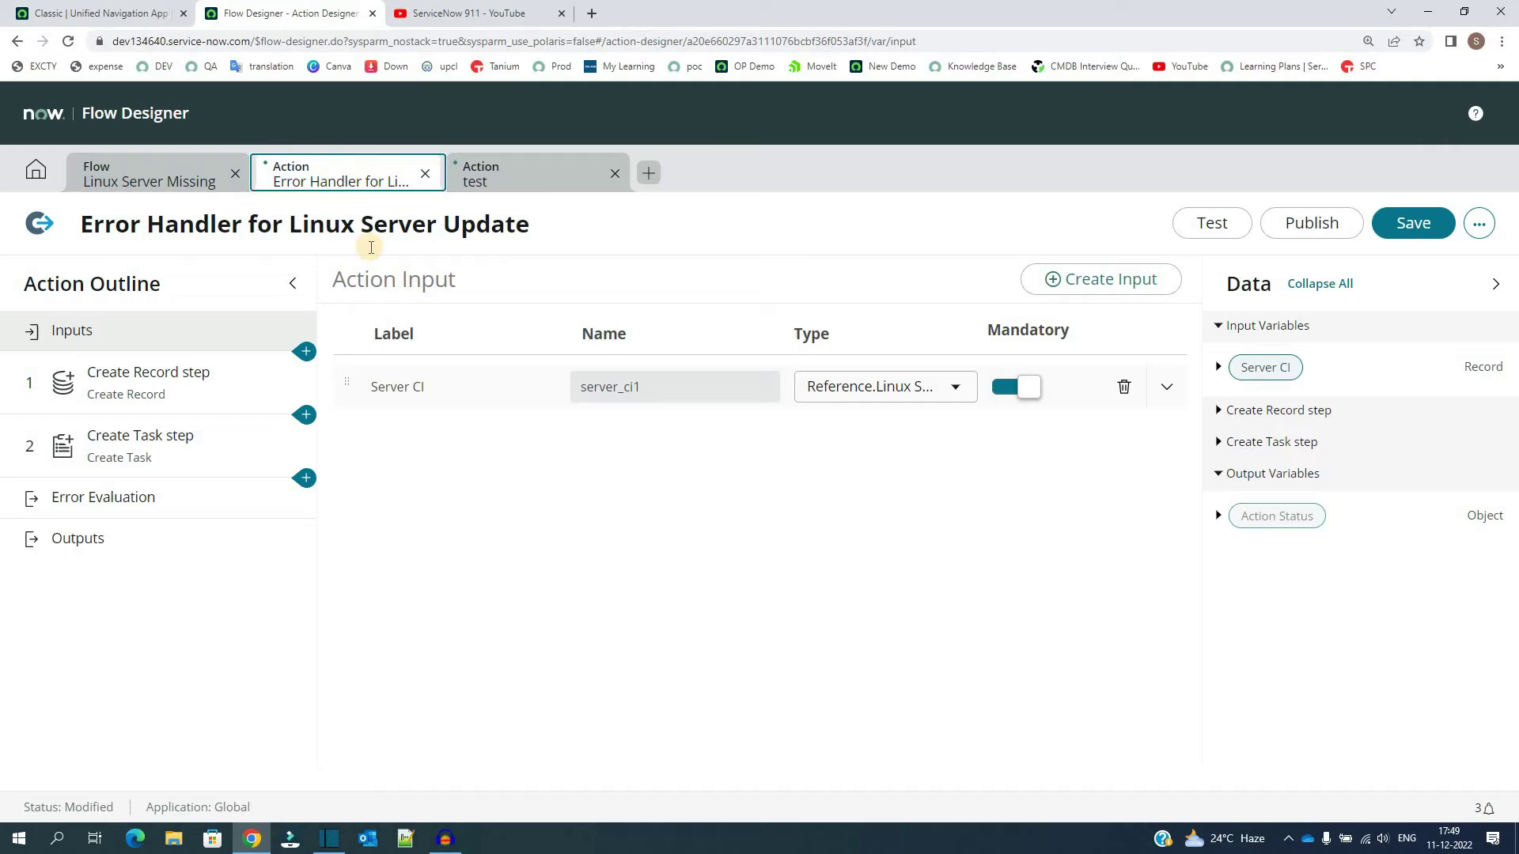
{"action": "left_click", "coordinate": [458, 381]}
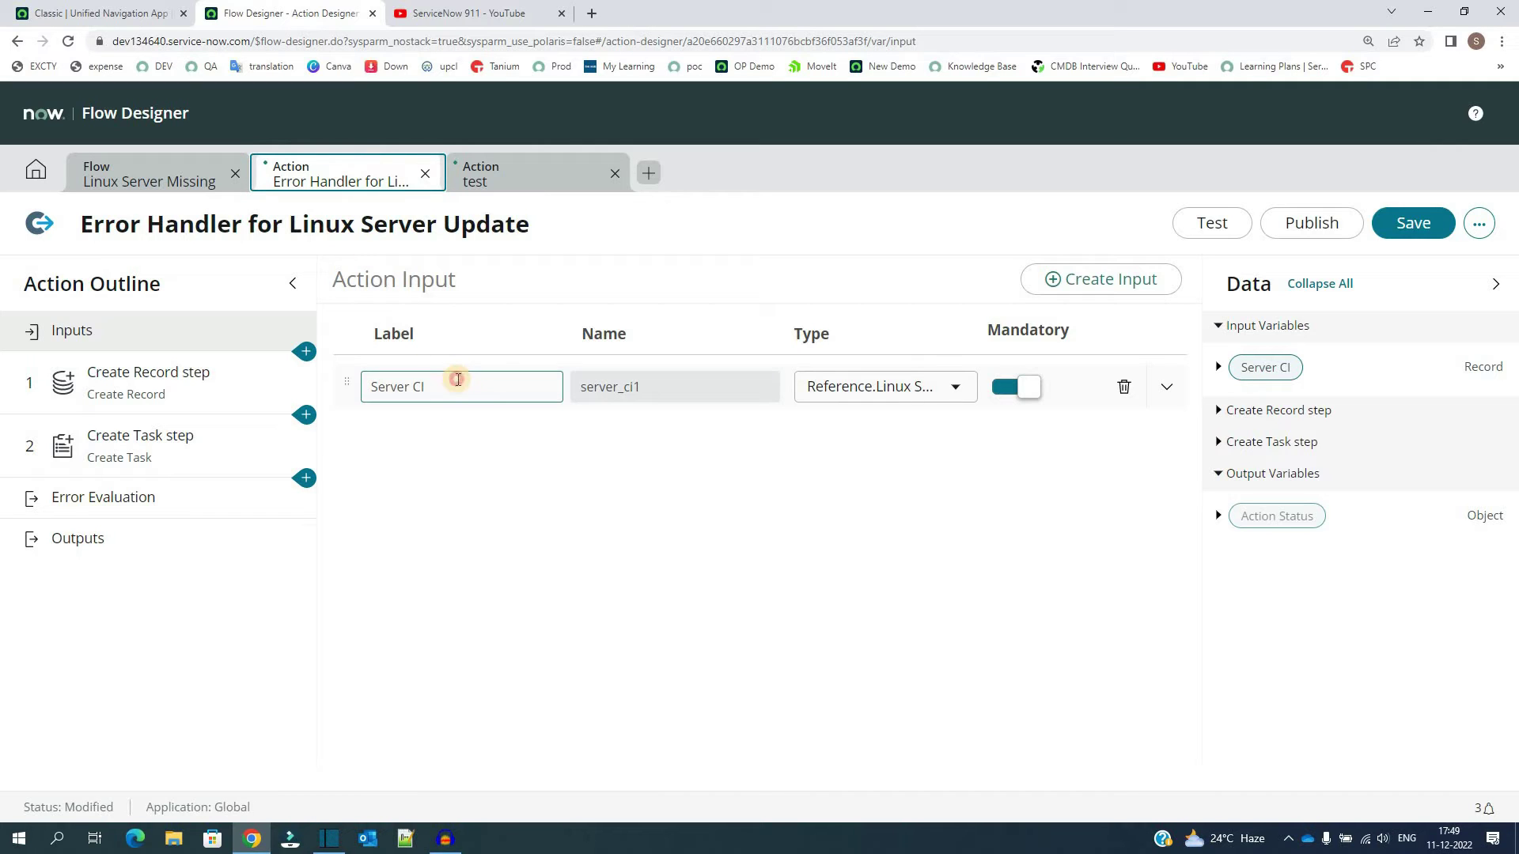
{"action": "triple_click", "coordinate": [458, 381]}
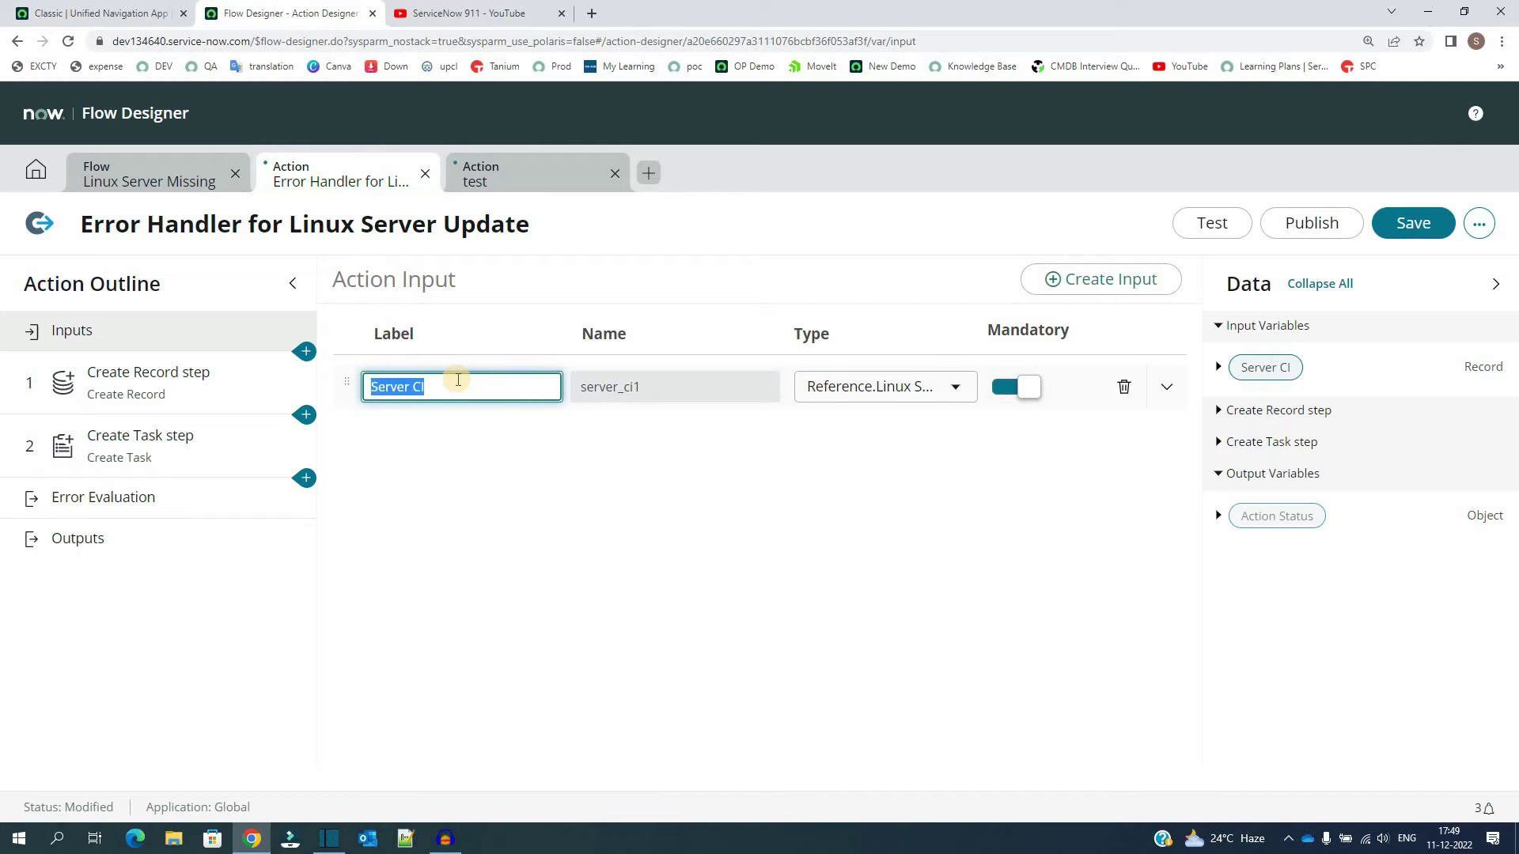
{"action": "left_click", "coordinate": [462, 437]}
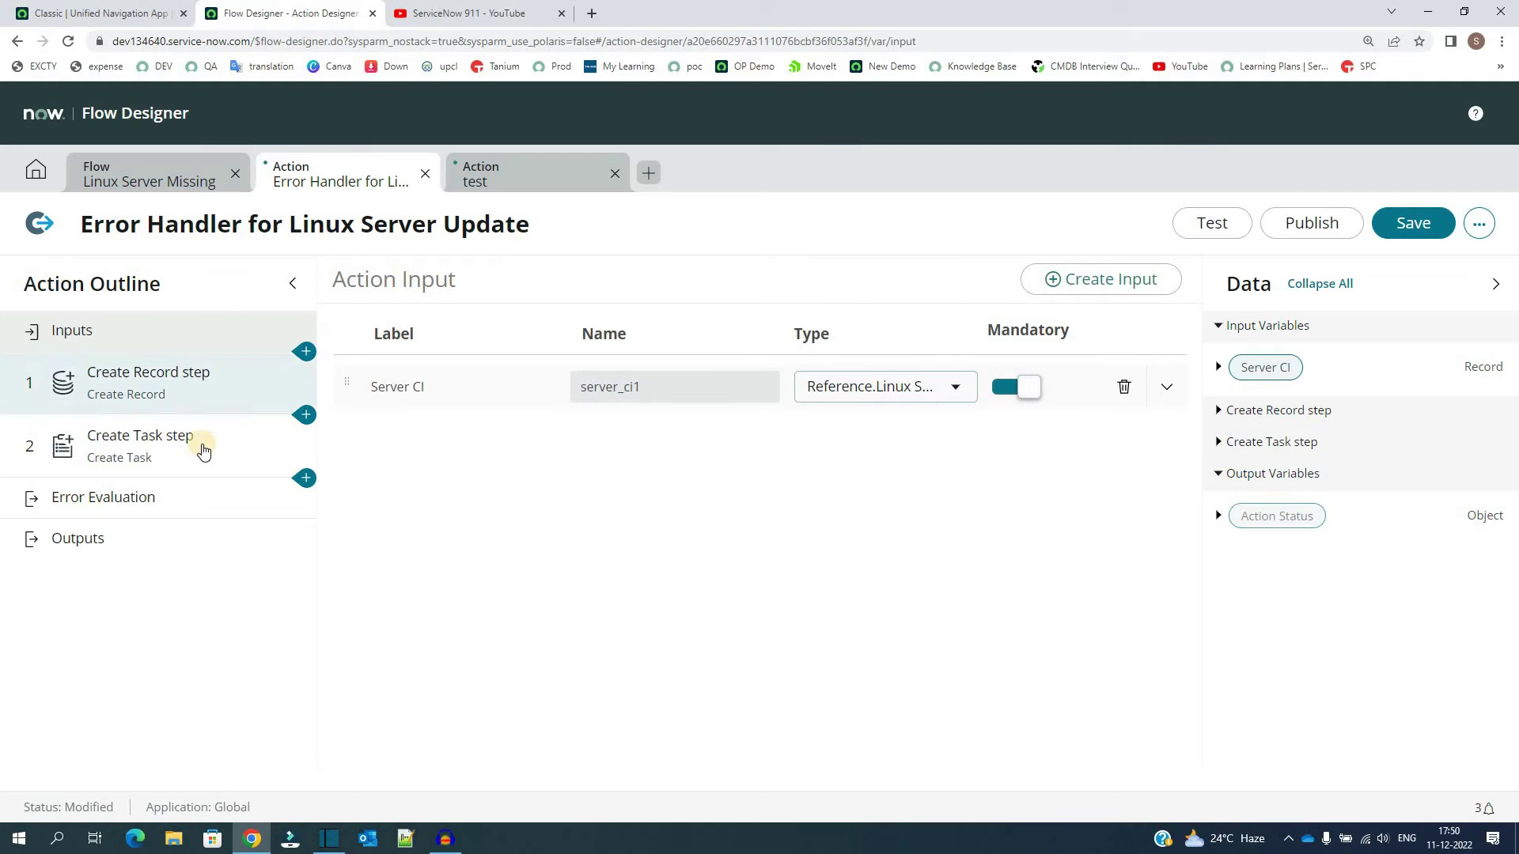
- In the Create Record step, set Caller to the Server CI's Owned by field
{"action": "left_click", "coordinate": [201, 386]}
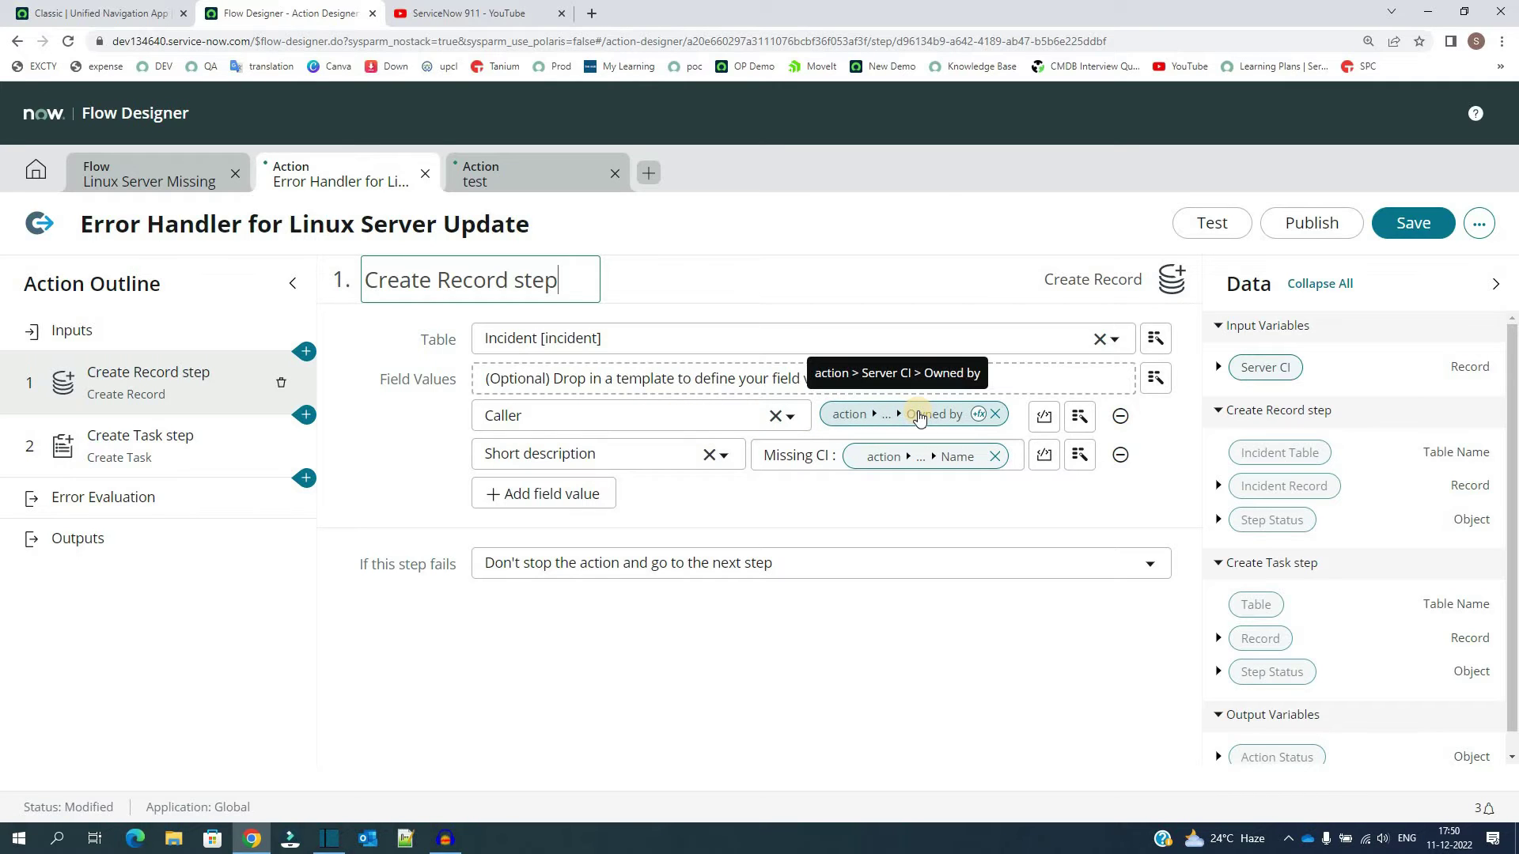
{"action": "left_click", "coordinate": [1217, 368]}
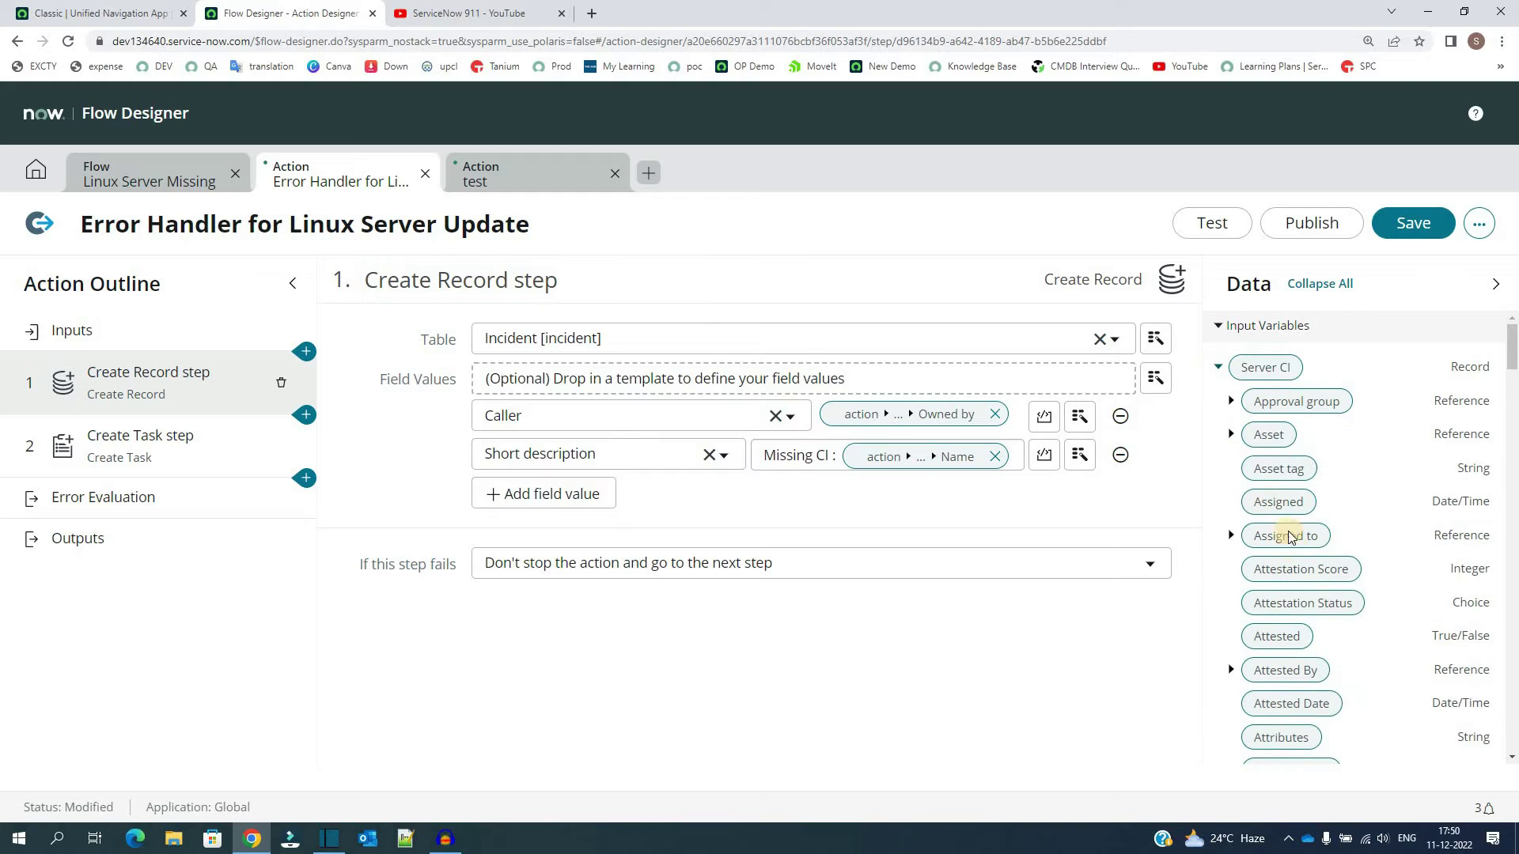
{"action": "scroll", "coordinate": [1285, 562], "scroll_direction": "down", "scroll_amount": 20}
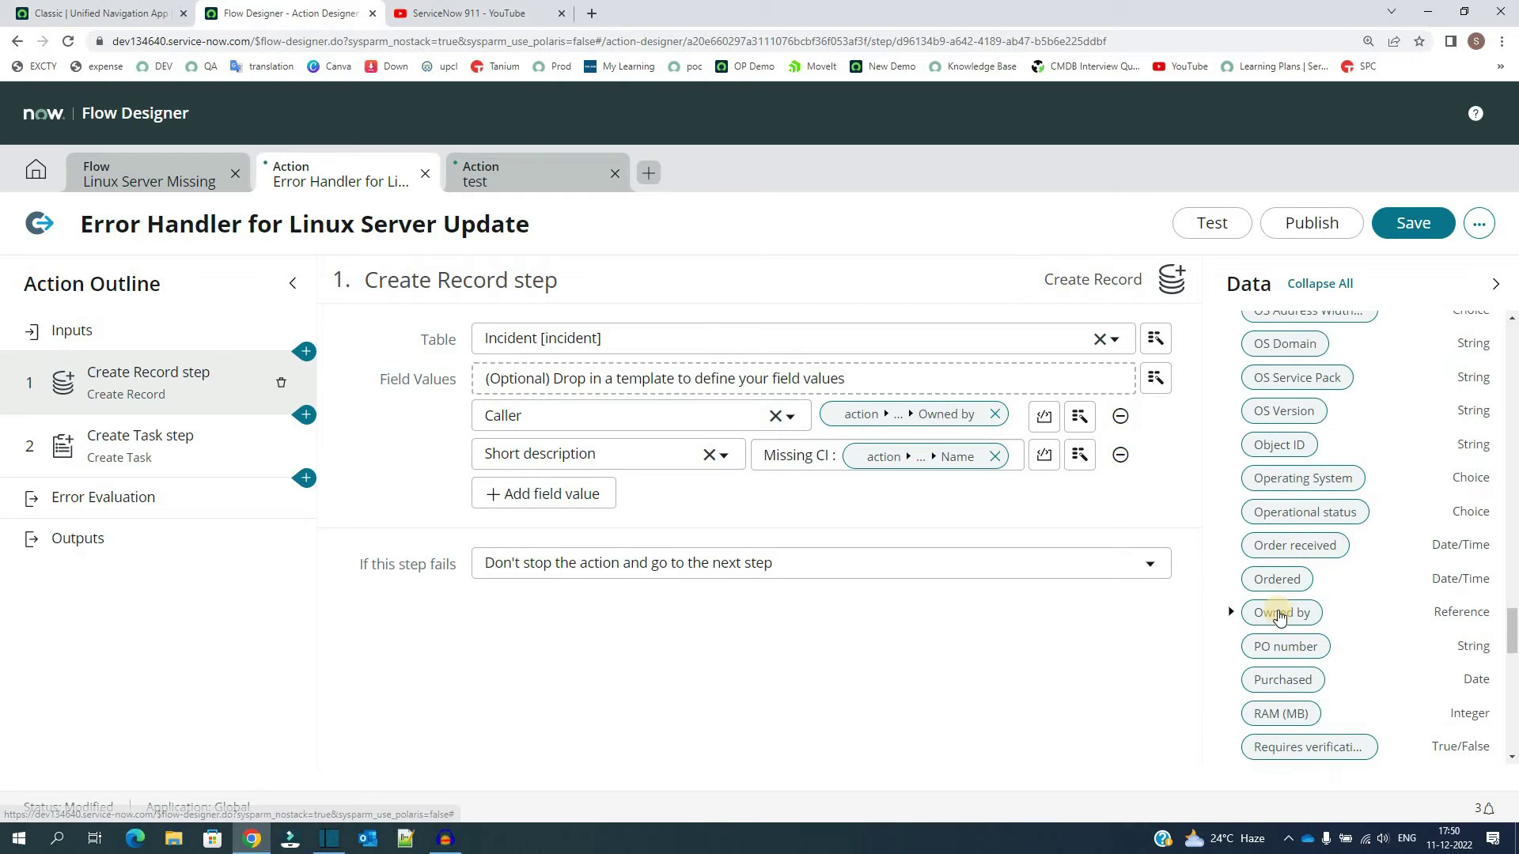
{"action": "left_click_drag", "start_coordinate": [1279, 616], "coordinate": [939, 419]}
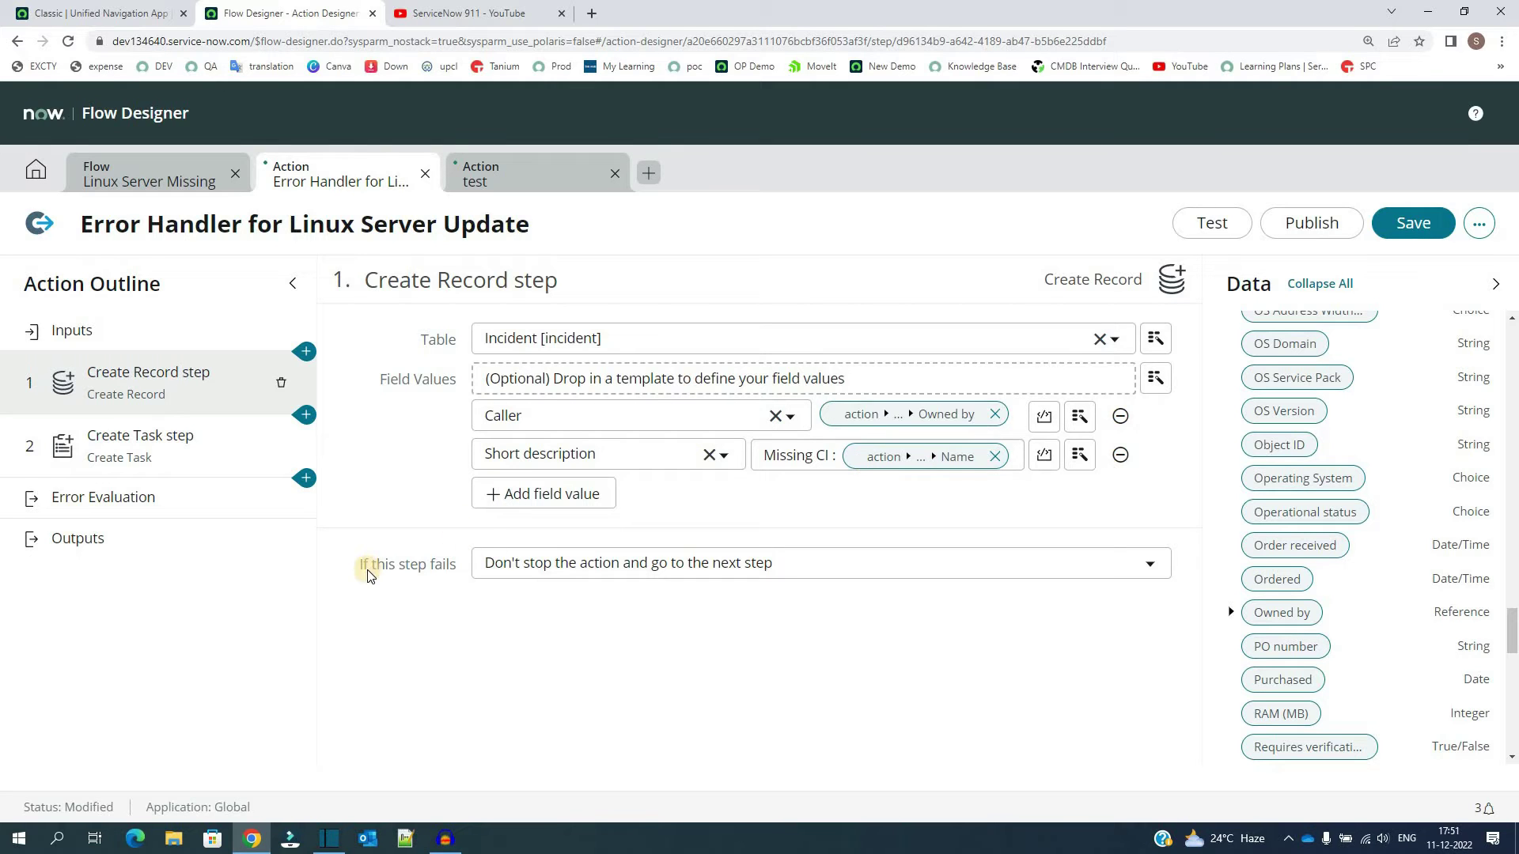
{"action": "left_click_drag", "start_coordinate": [361, 575], "coordinate": [551, 580]}
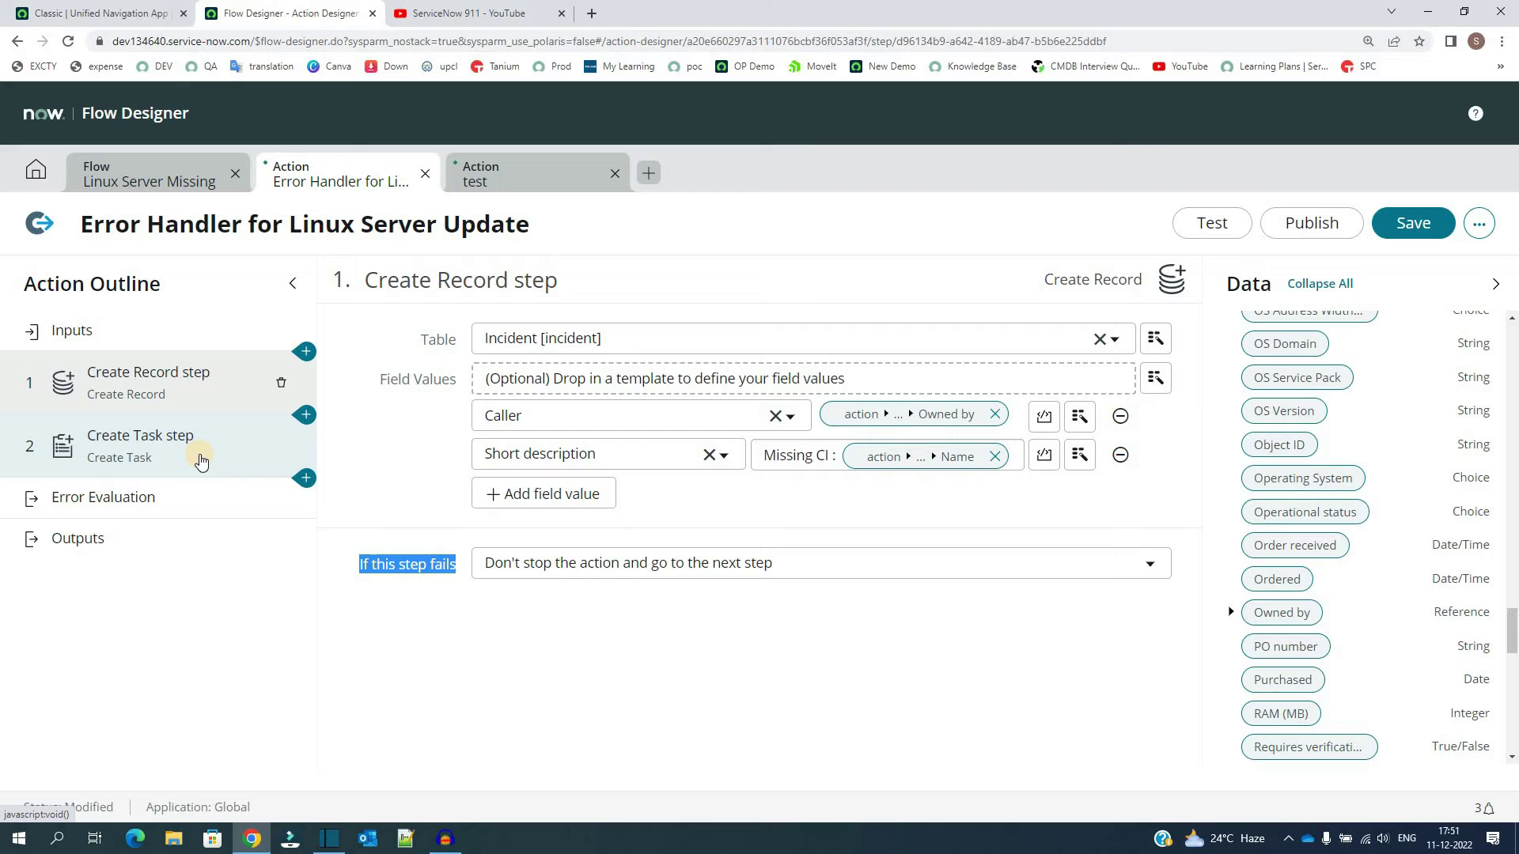
- Show the Create Task step, which goes to error evaluation if it fails
{"action": "left_click", "coordinate": [201, 460]}
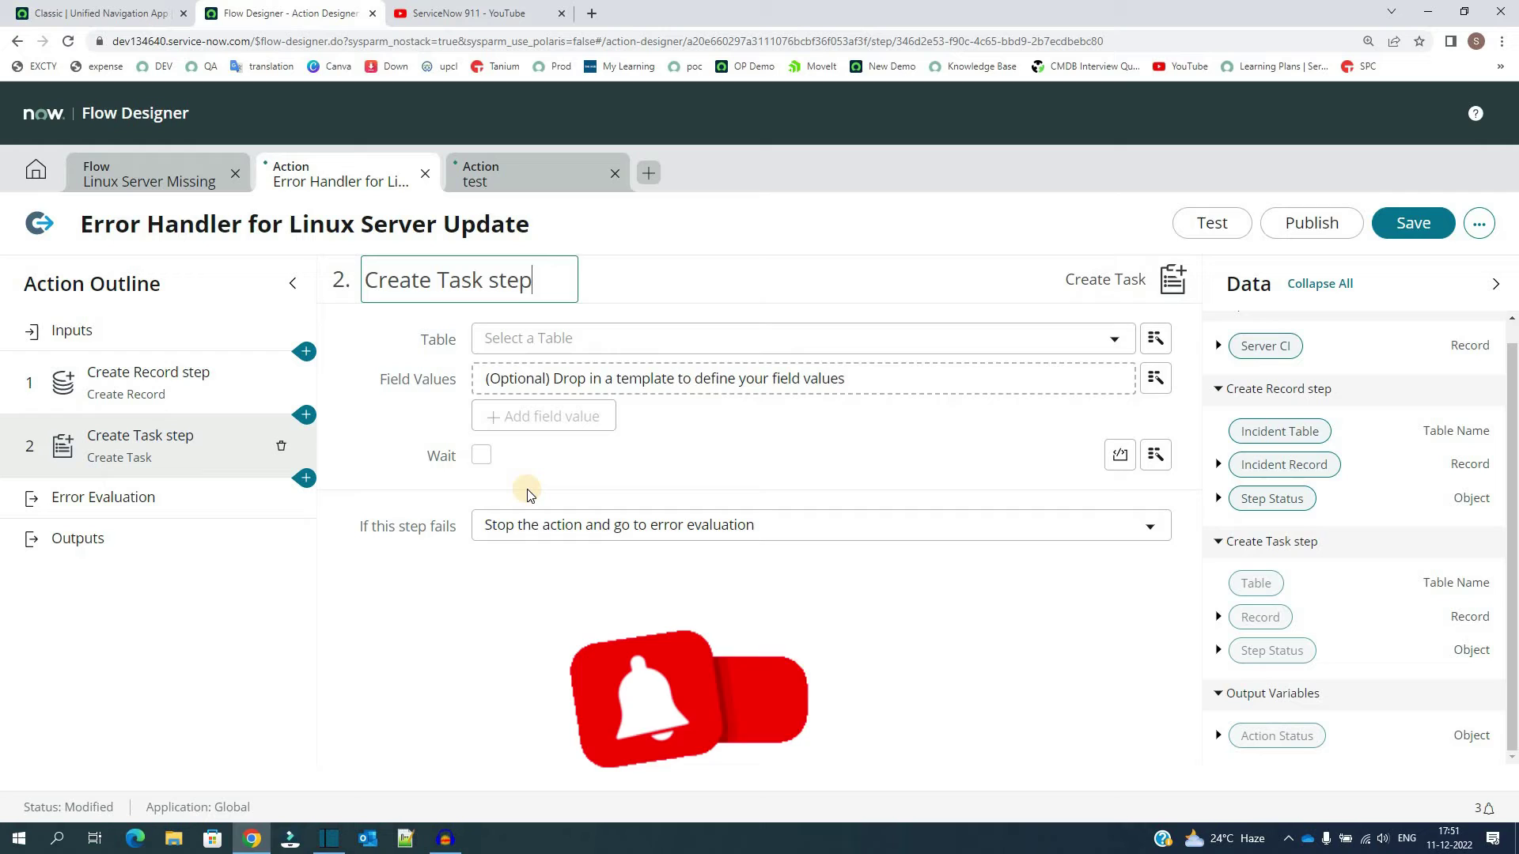
{"action": "left_click", "coordinate": [356, 551]}
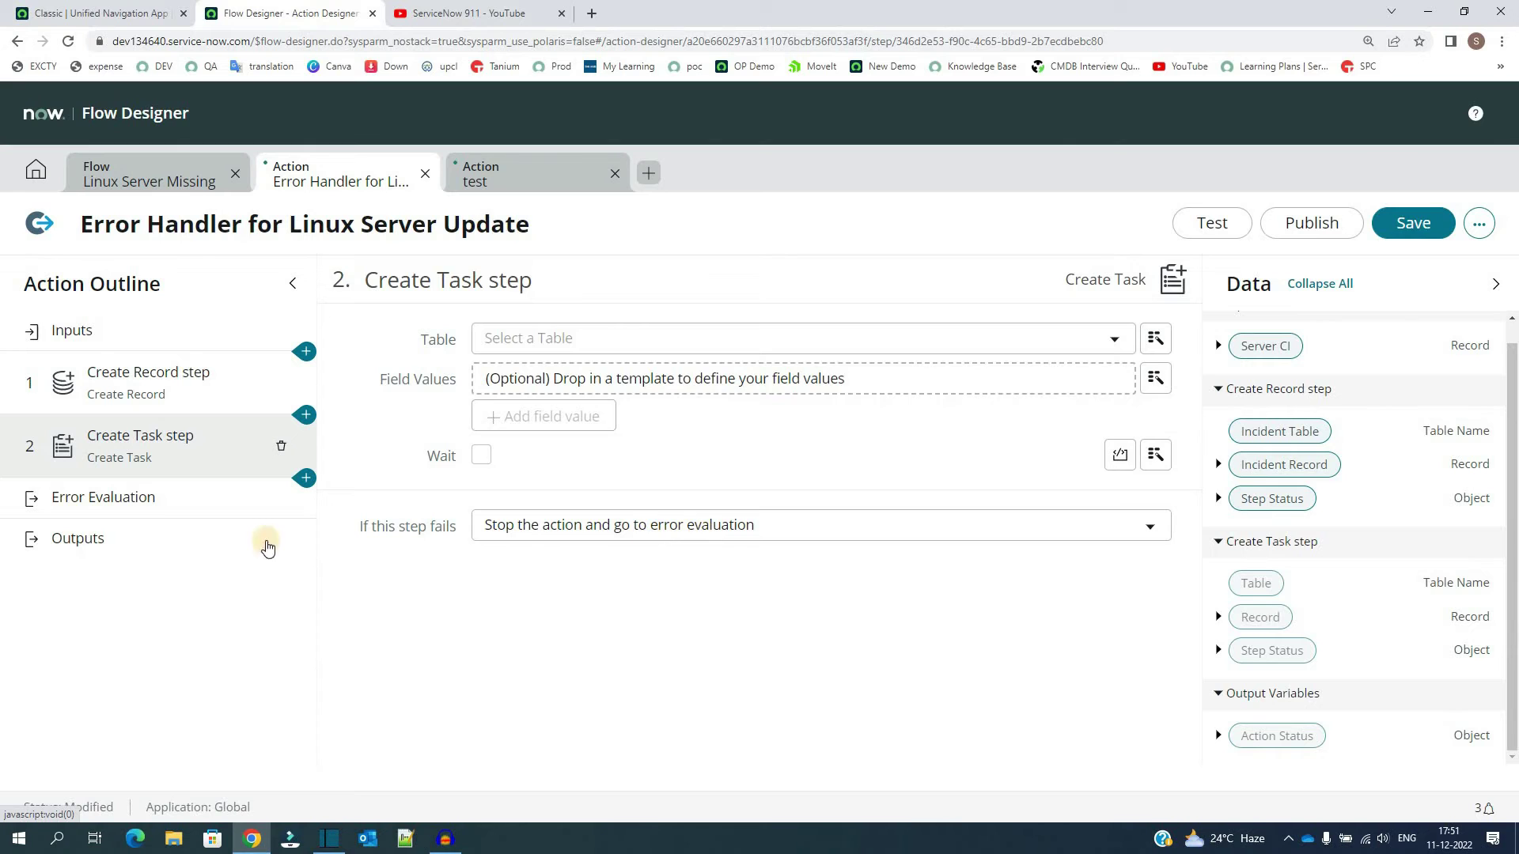
- Review the Incident Creation Failed condition on step status code 1 with message 'Failed Incident Ticket'
{"action": "left_click", "coordinate": [130, 510]}
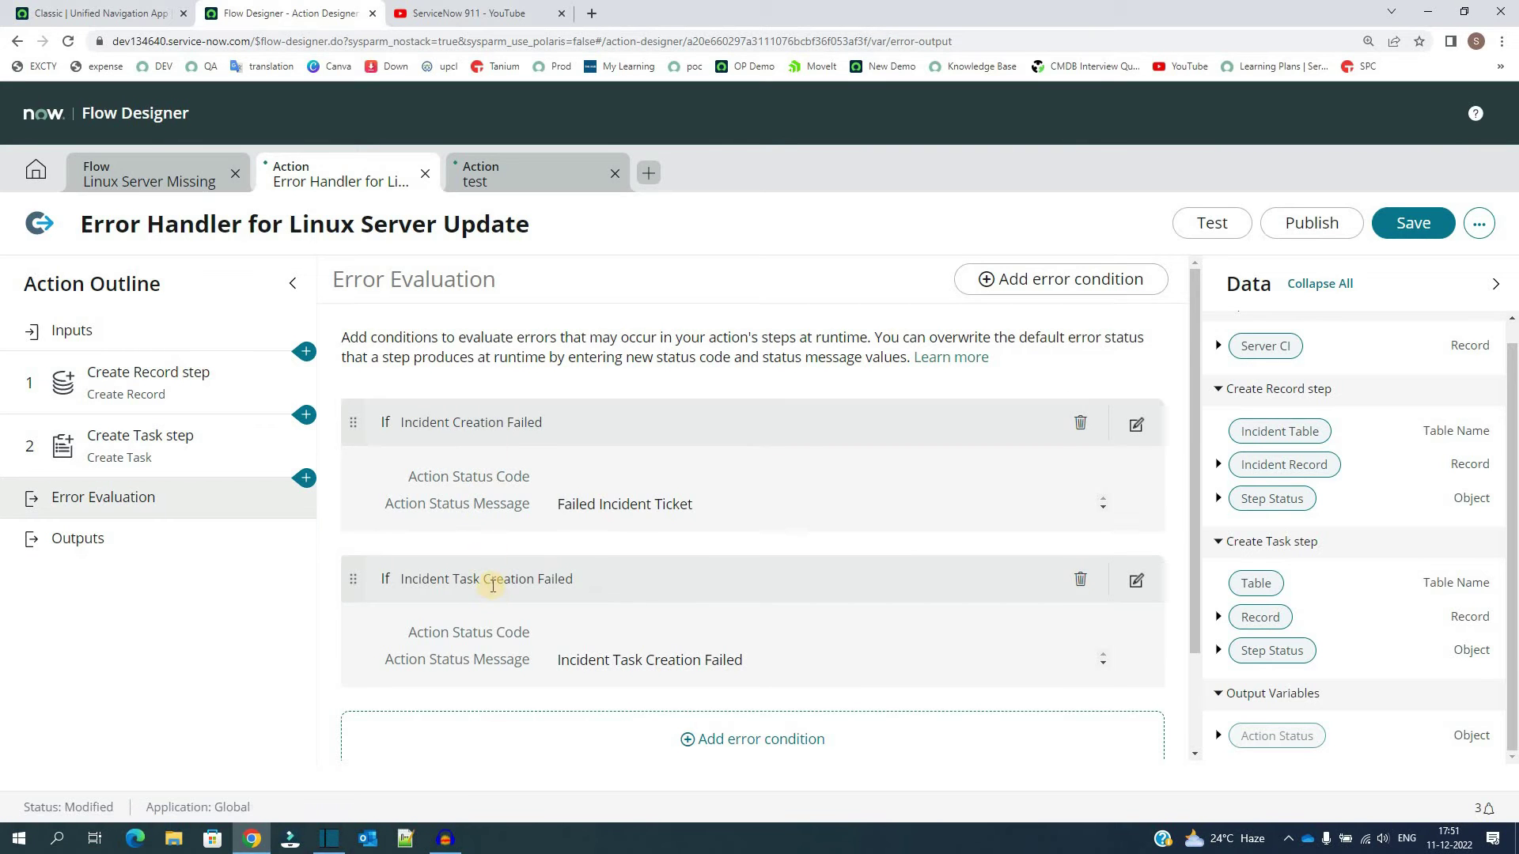
{"action": "scroll", "coordinate": [492, 586], "scroll_direction": "down", "scroll_amount": 2}
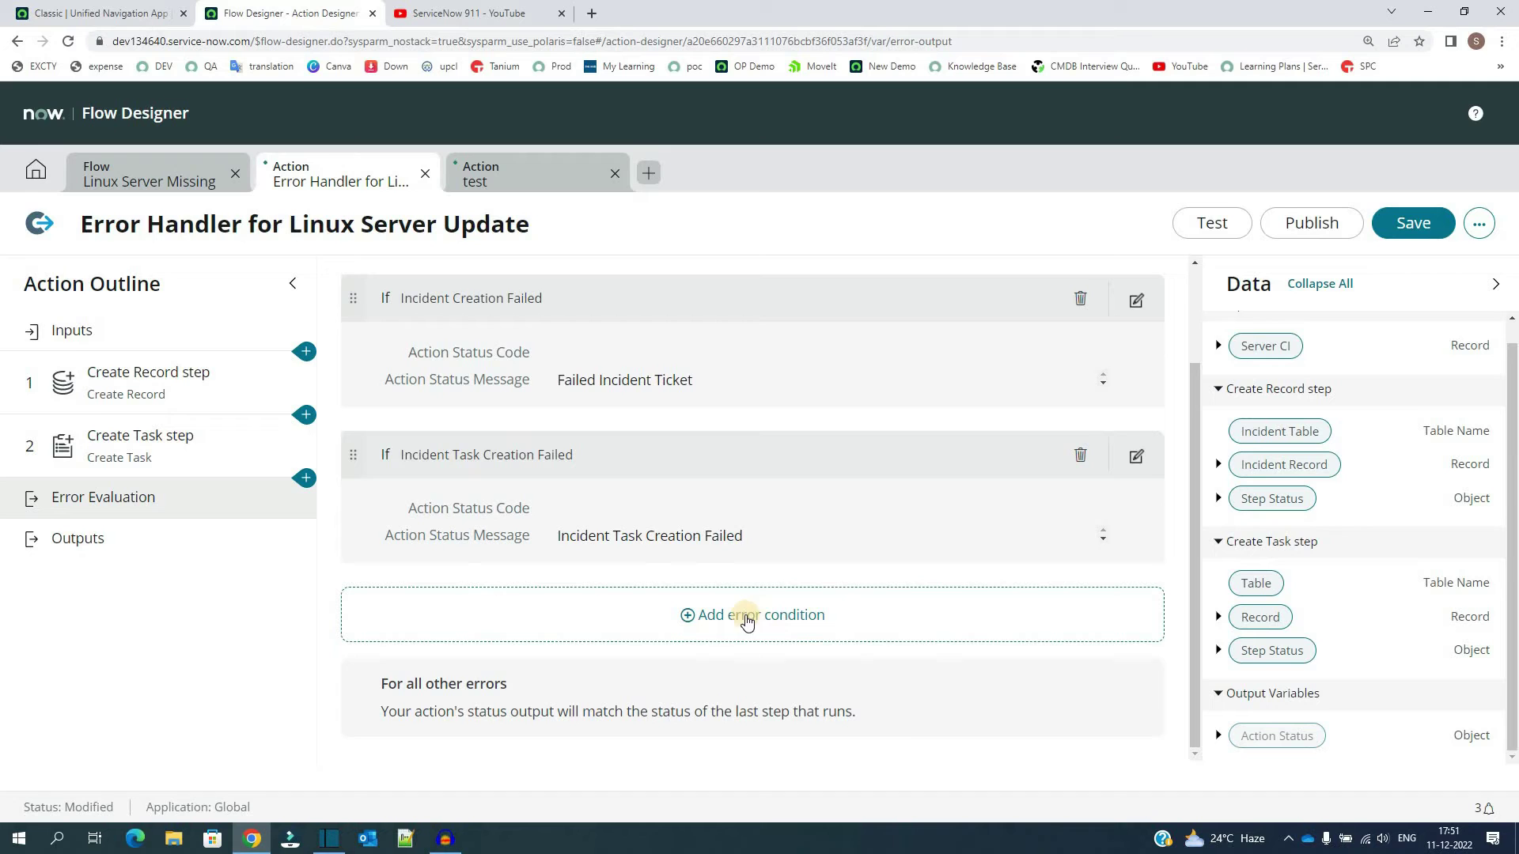
{"action": "scroll", "coordinate": [785, 502], "scroll_direction": "up", "scroll_amount": 2}
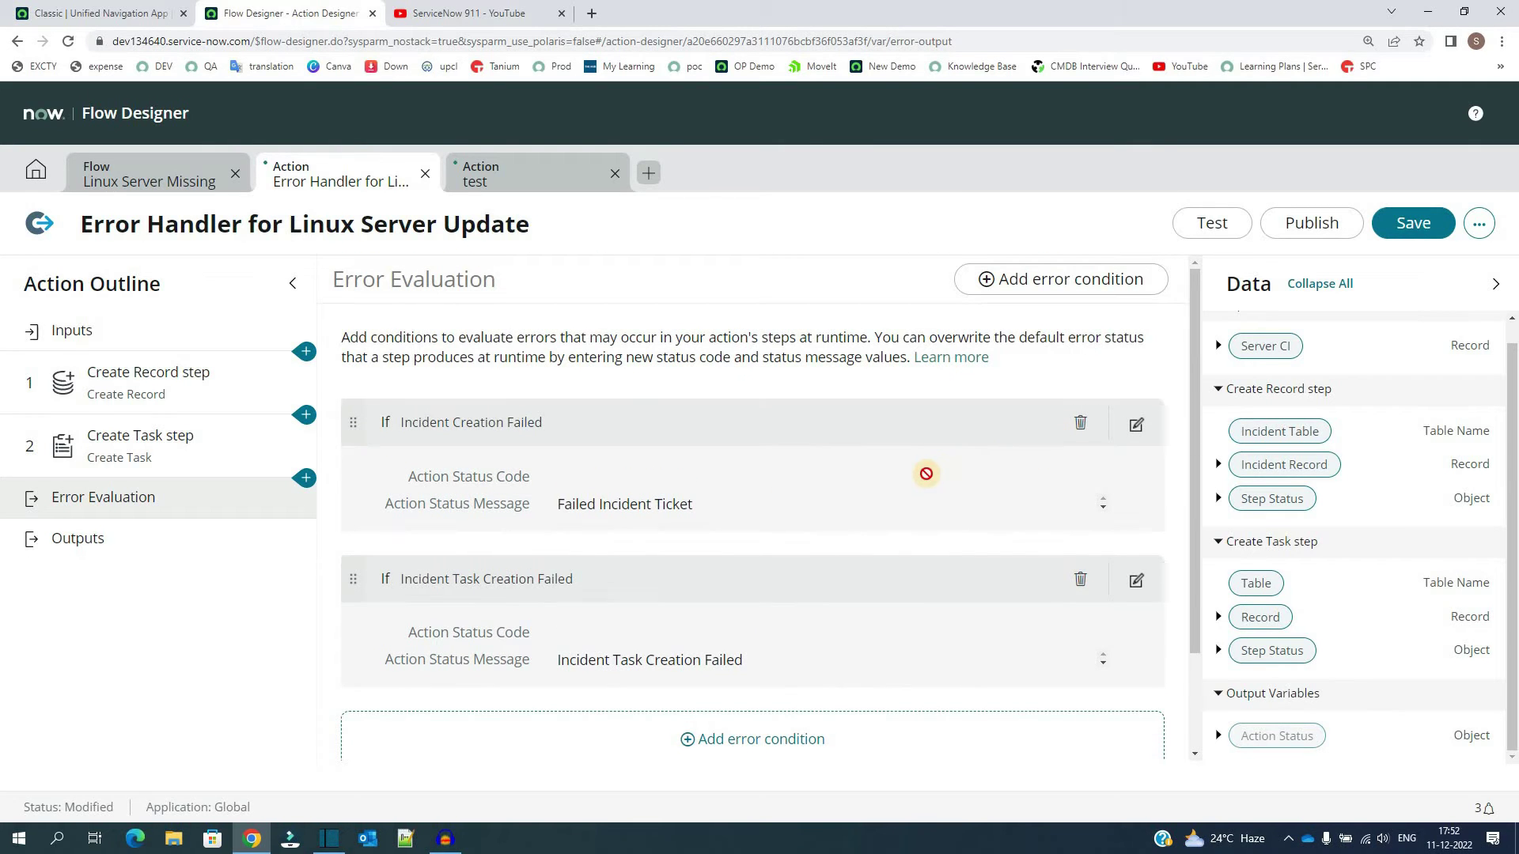
{"action": "left_click", "coordinate": [1136, 424]}
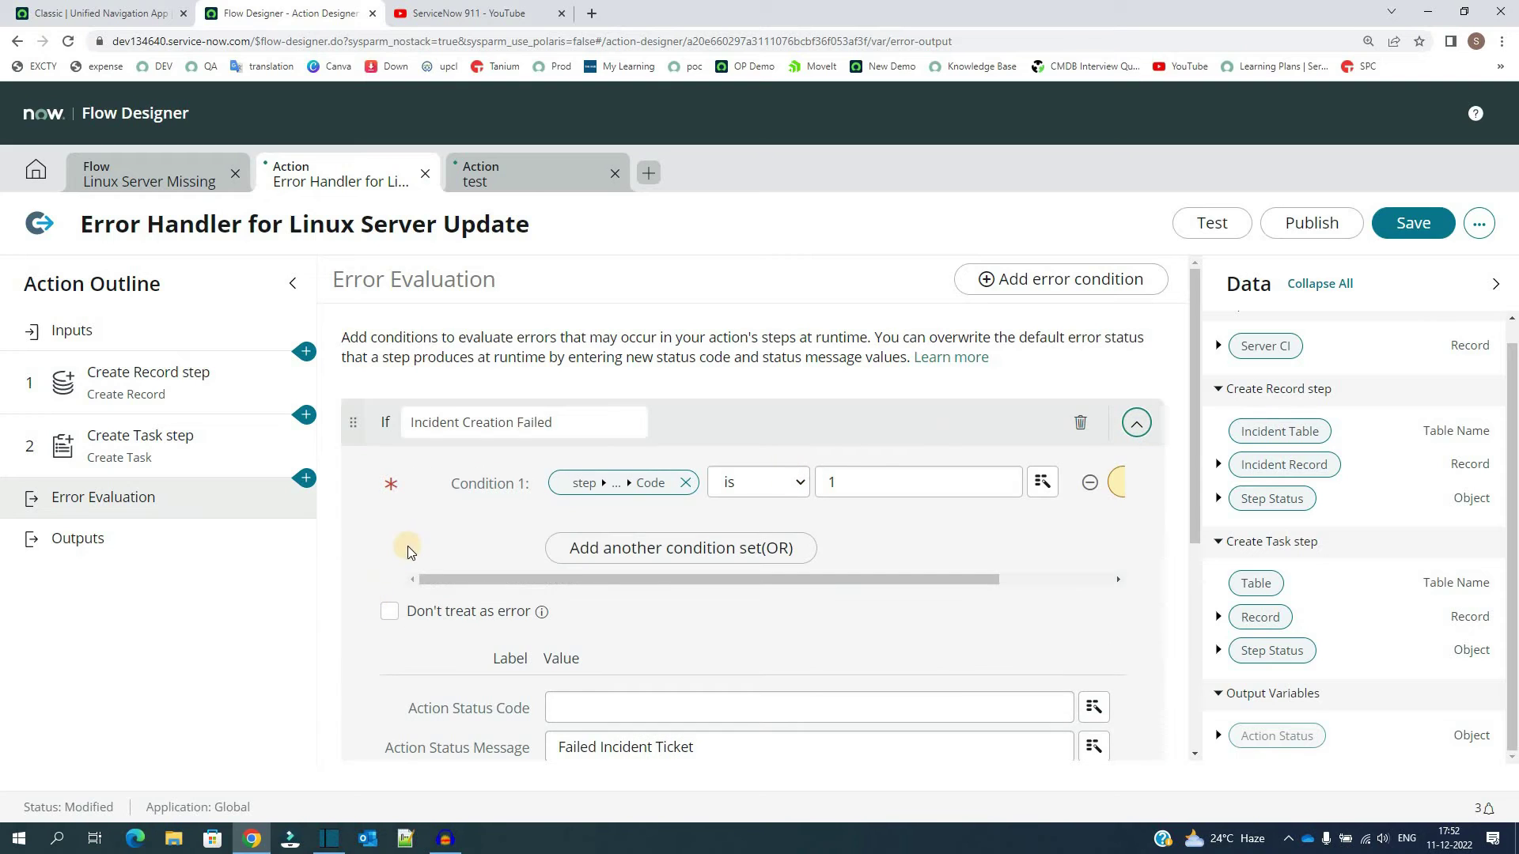
{"action": "triple_click", "coordinate": [460, 421]}
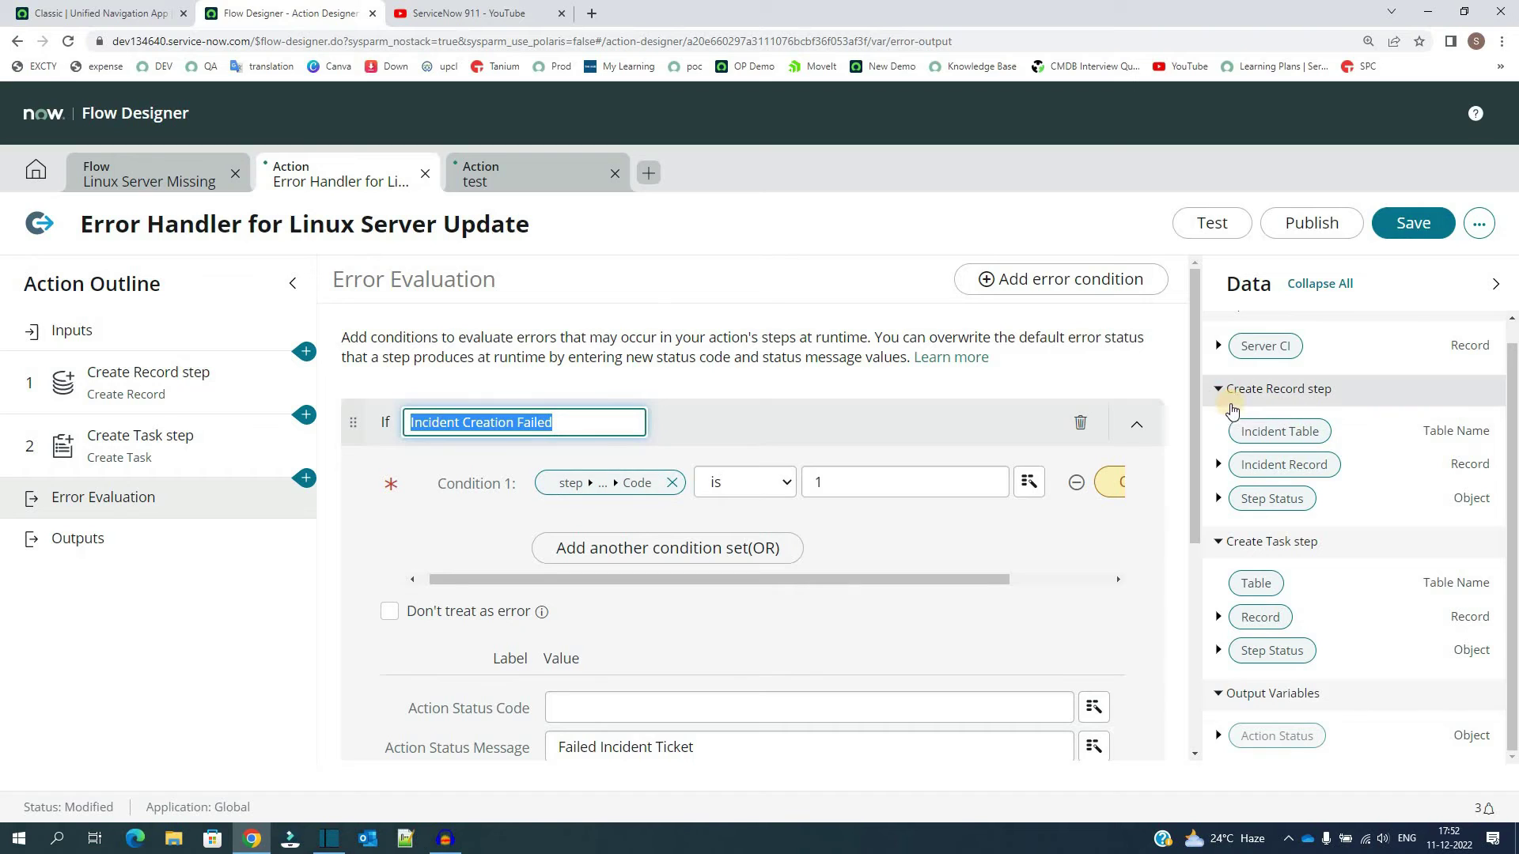
{"action": "scroll", "coordinate": [1266, 423], "scroll_direction": "up", "scroll_amount": 1}
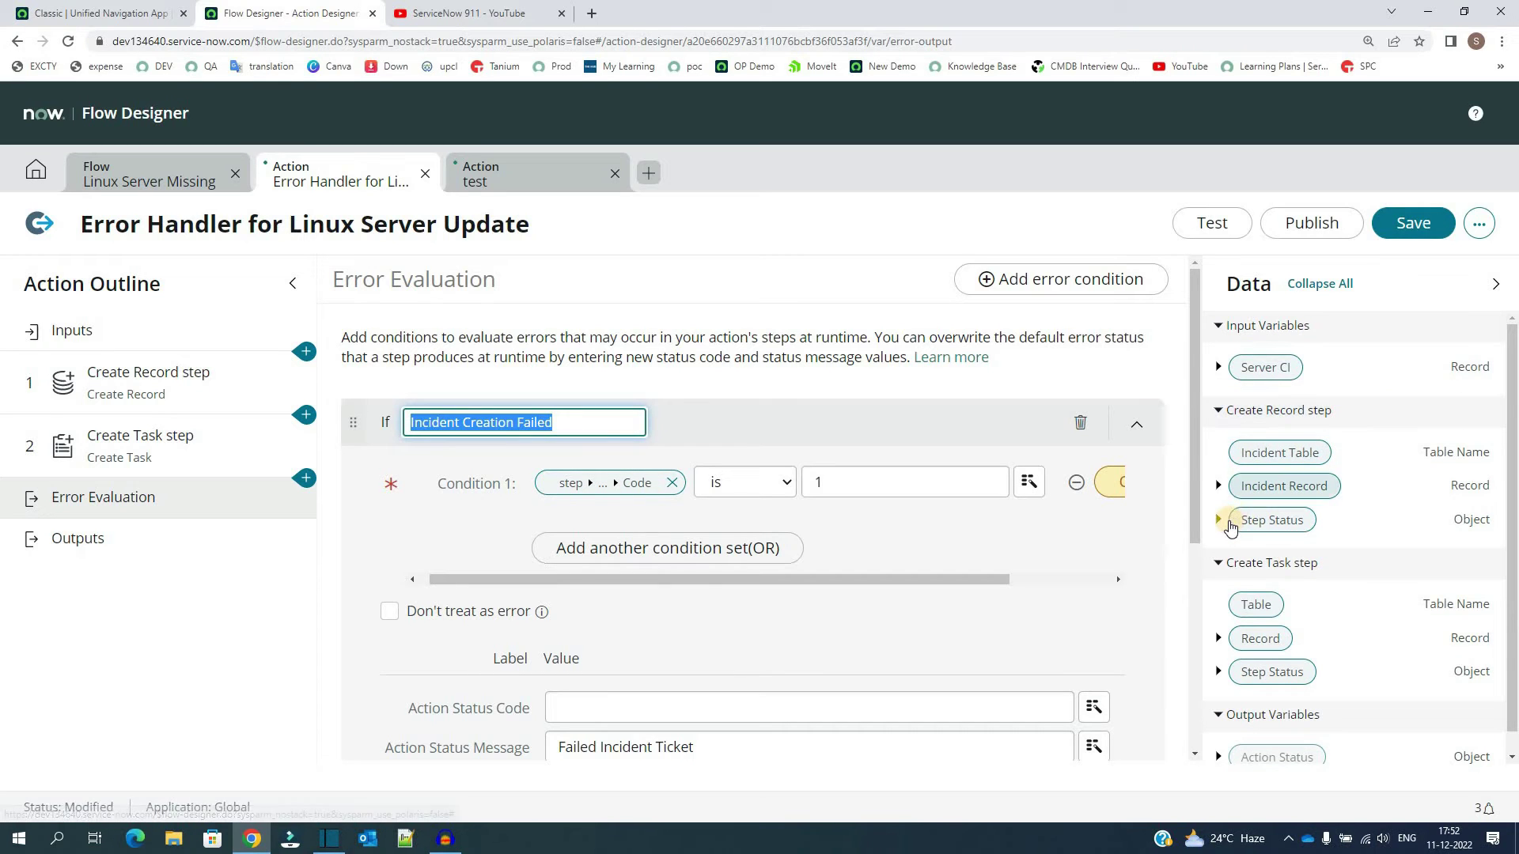
{"action": "left_click", "coordinate": [1220, 522]}
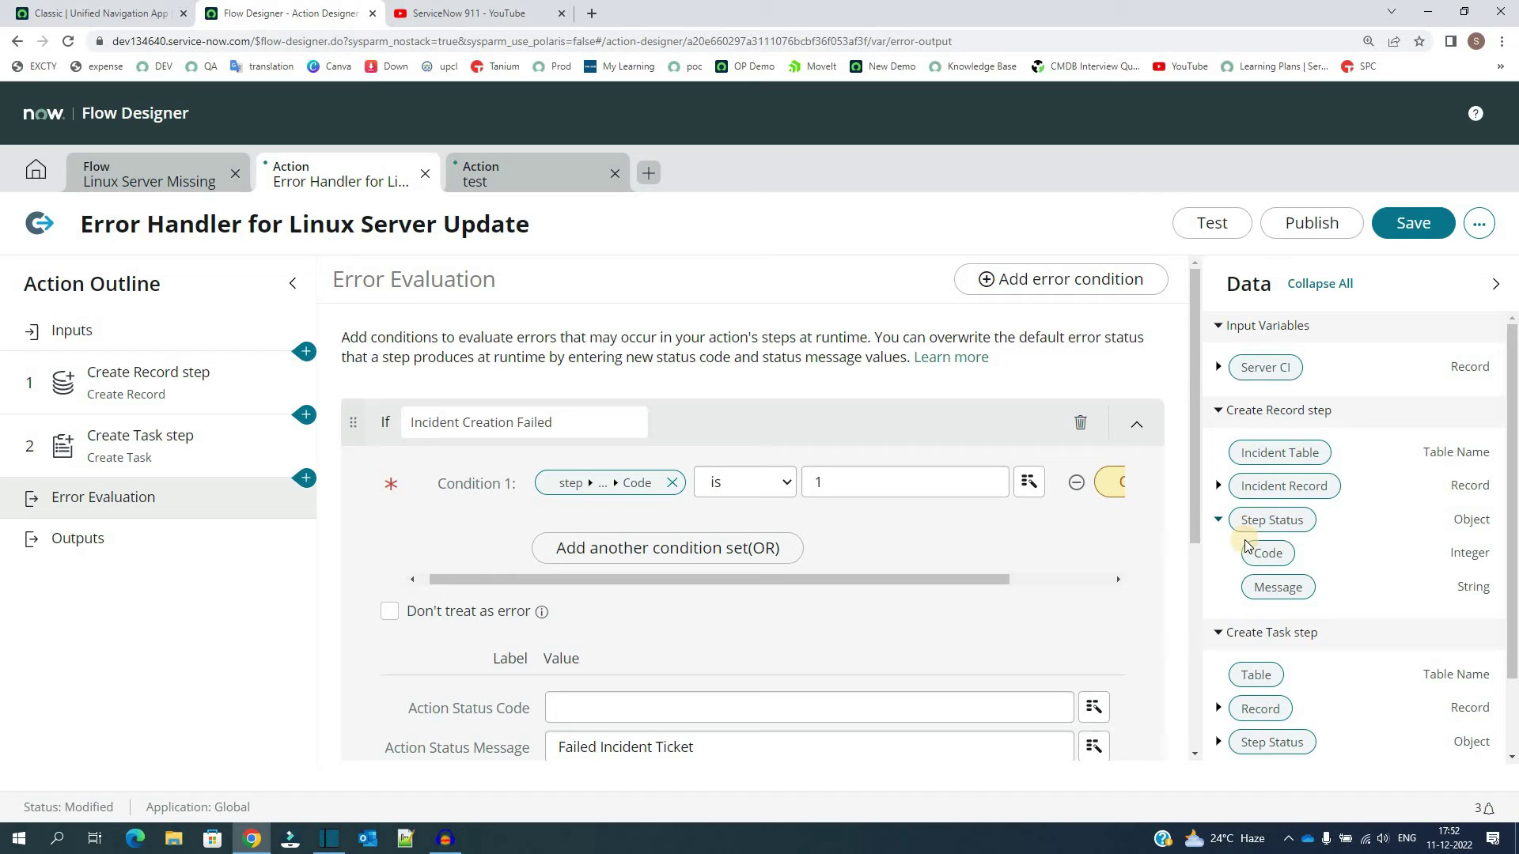
{"action": "left_click_drag", "start_coordinate": [1276, 587], "coordinate": [867, 479]}
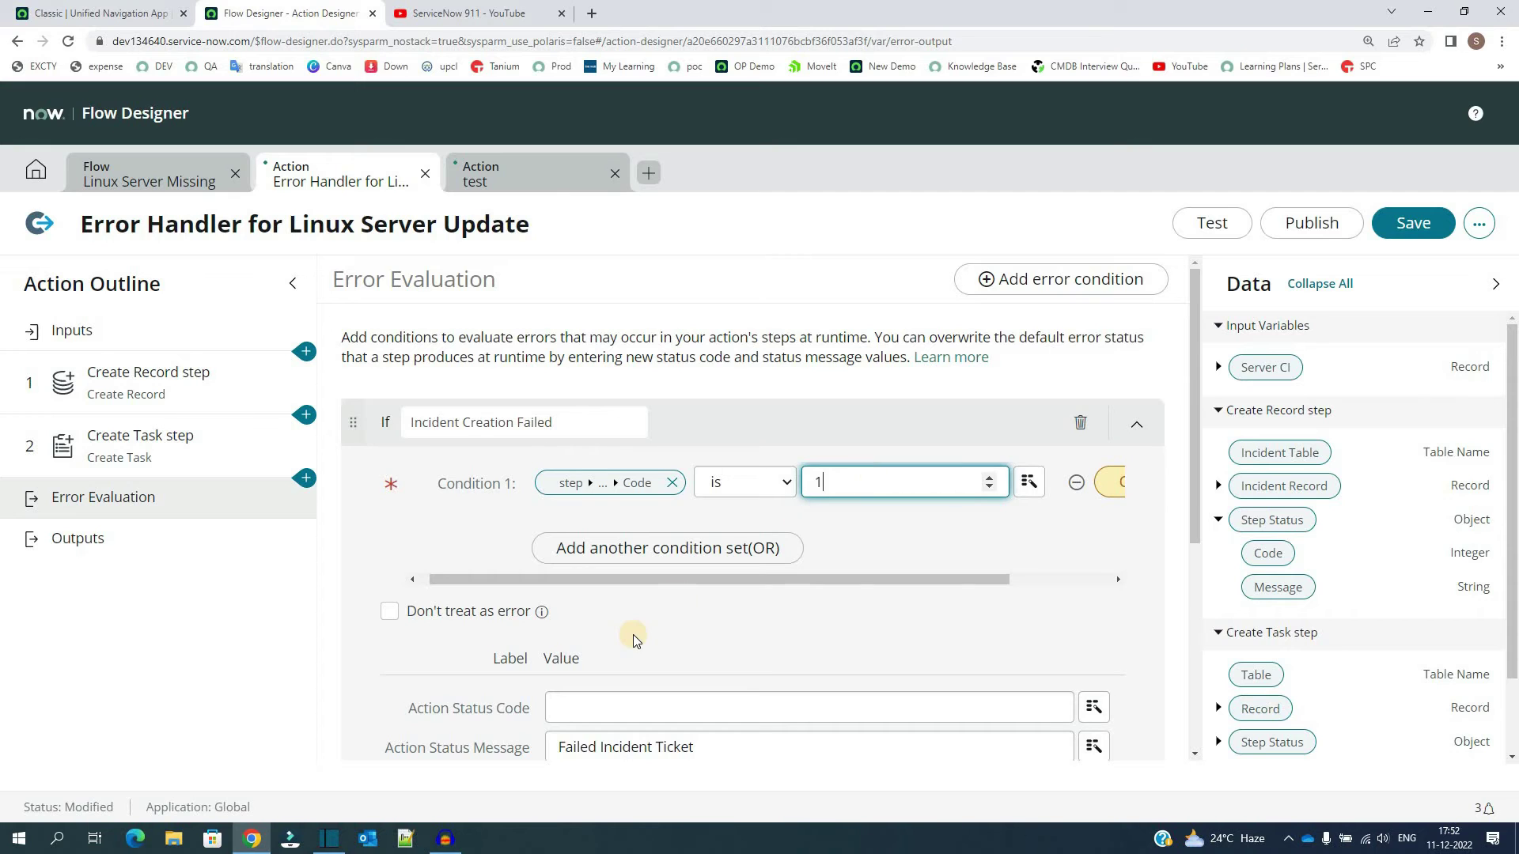
{"action": "scroll", "coordinate": [633, 634], "scroll_direction": "down", "scroll_amount": 3}
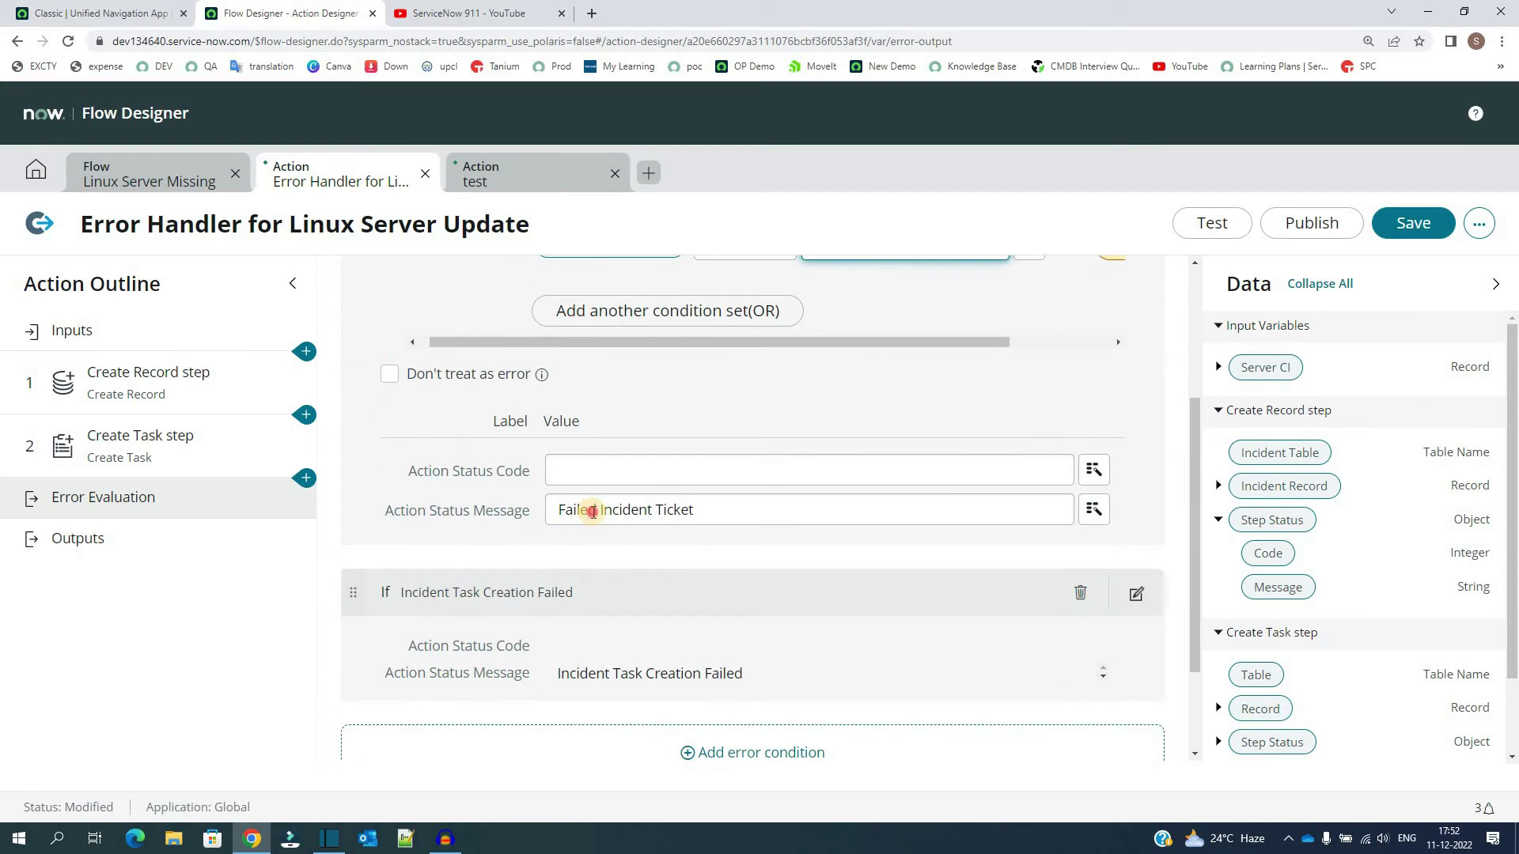
{"action": "triple_click", "coordinate": [592, 511]}
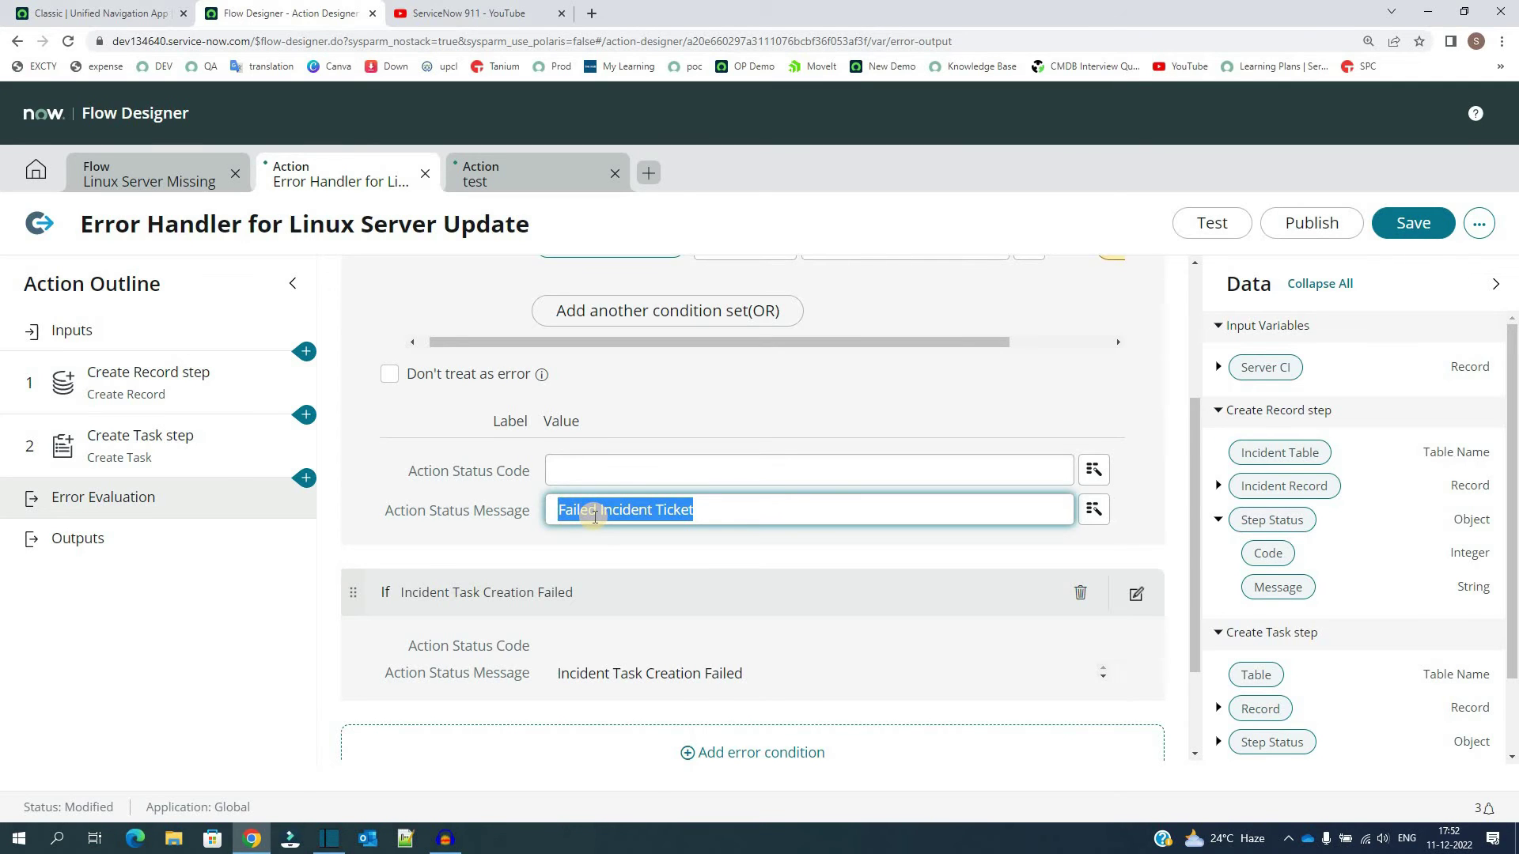
{"action": "scroll", "coordinate": [870, 514], "scroll_direction": "down", "scroll_amount": 2}
- Review the Incident Task Creation Failed condition and its message
{"action": "left_click", "coordinate": [1136, 452]}
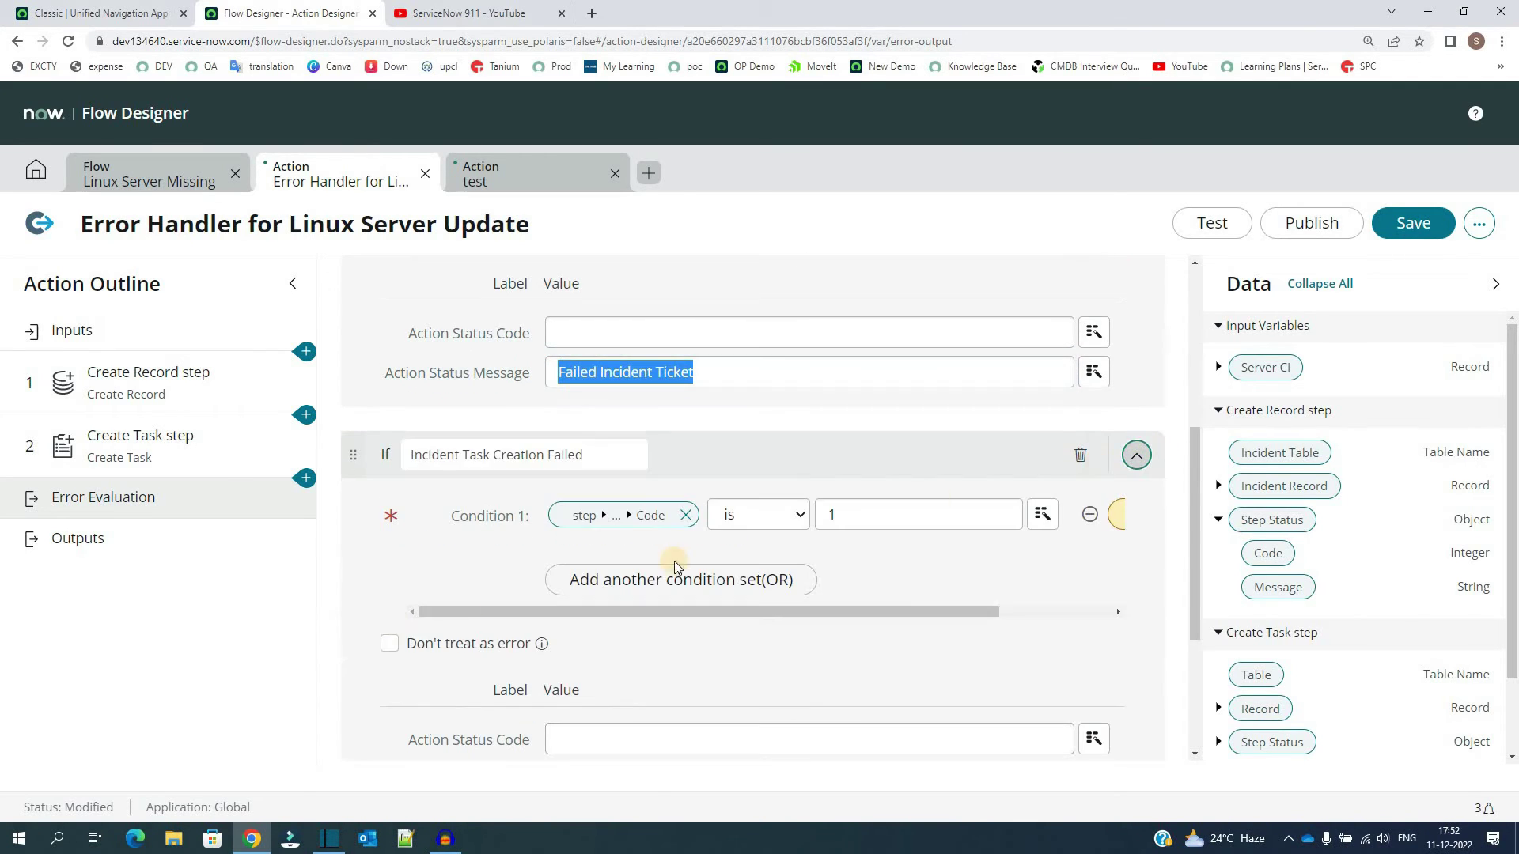
{"action": "scroll", "coordinate": [473, 568], "scroll_direction": "down", "scroll_amount": 3}
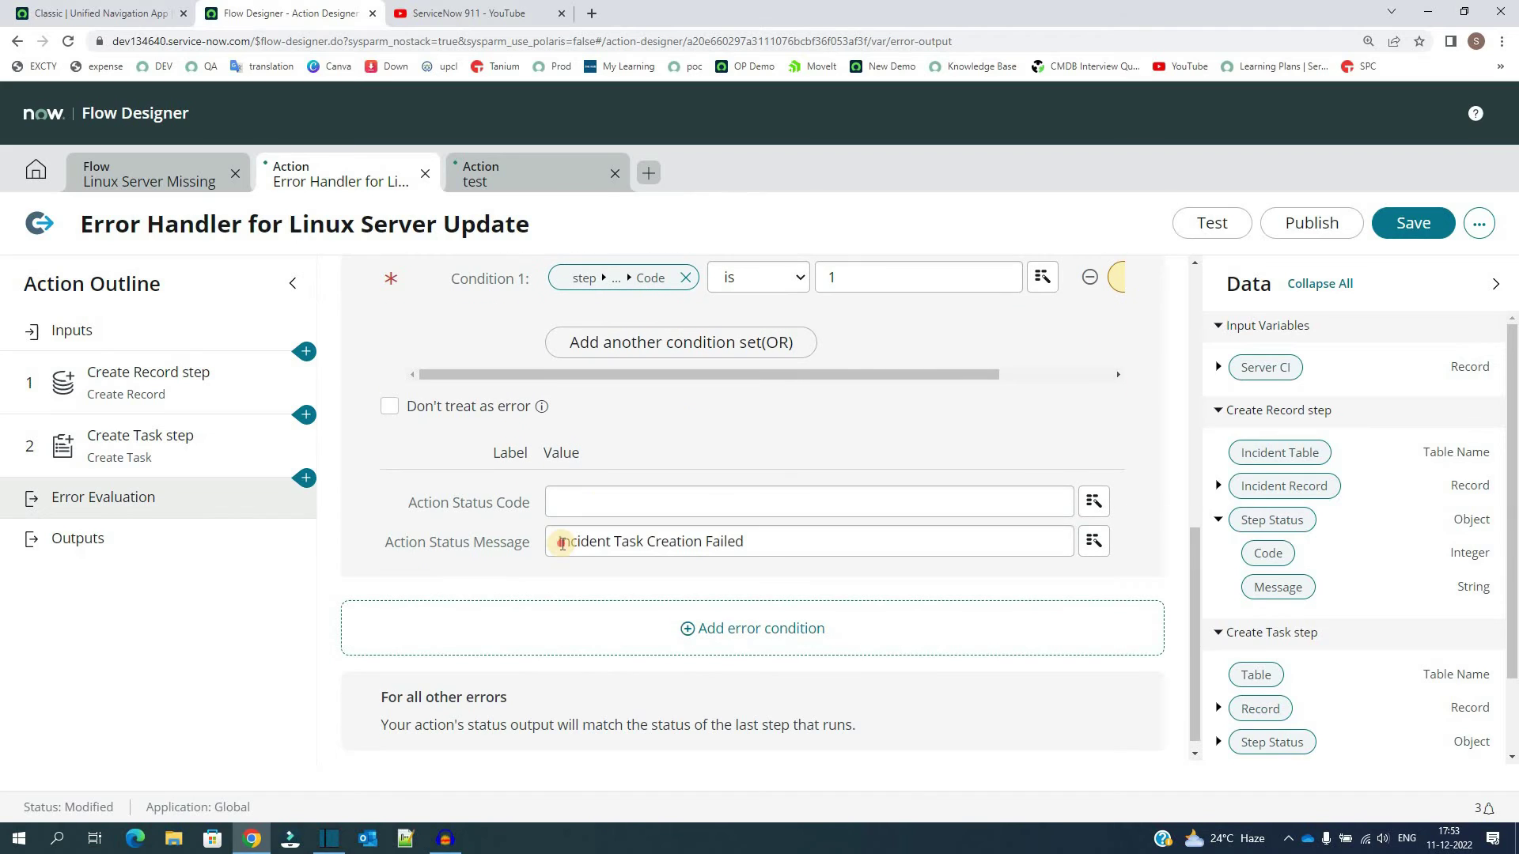
{"action": "triple_click", "coordinate": [562, 543]}
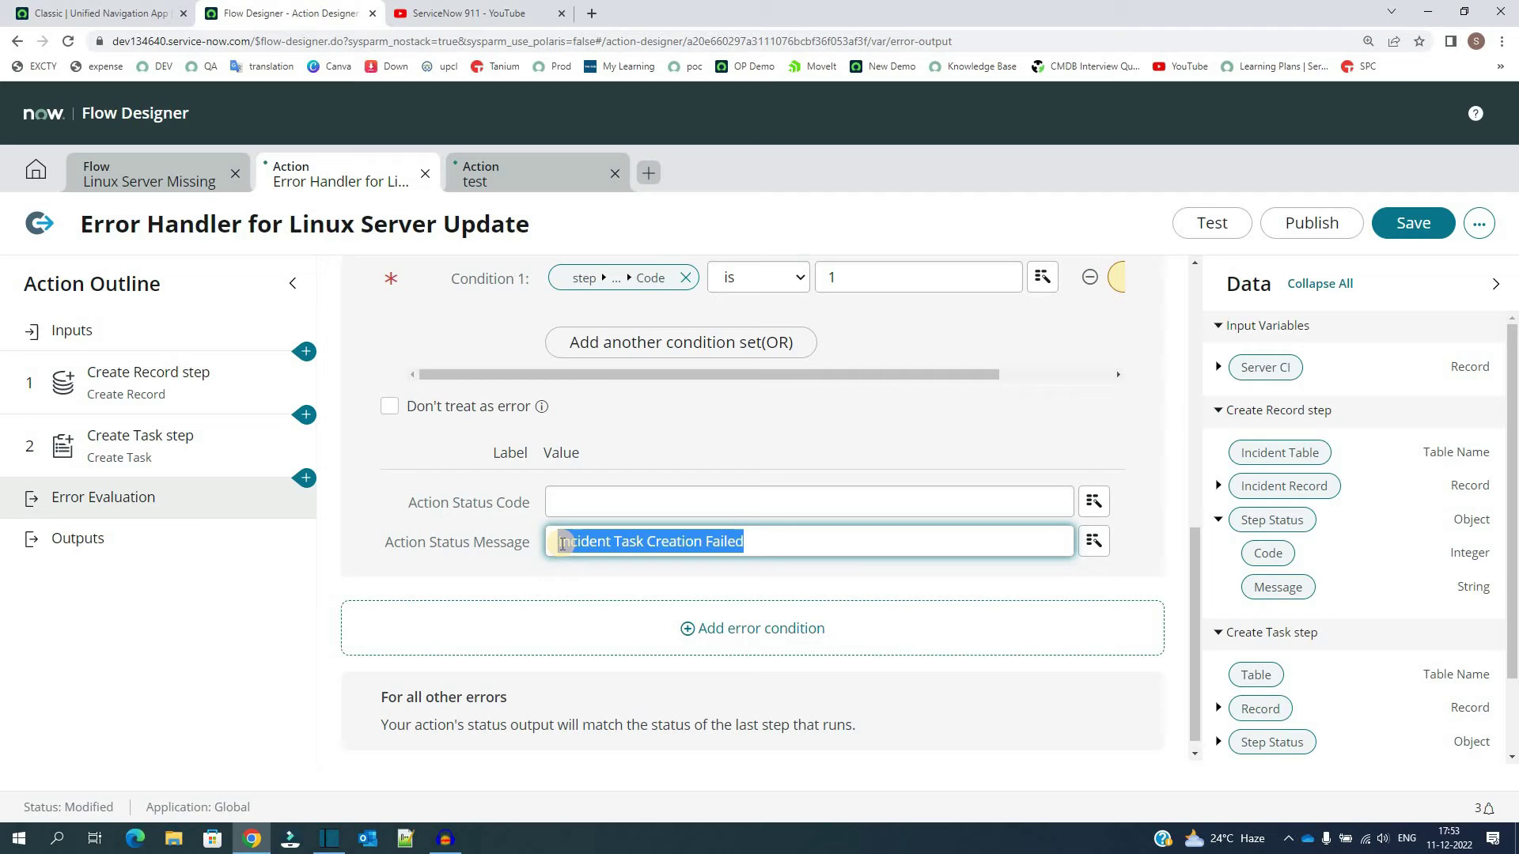
{"action": "scroll", "coordinate": [454, 542], "scroll_direction": "up", "scroll_amount": 2}
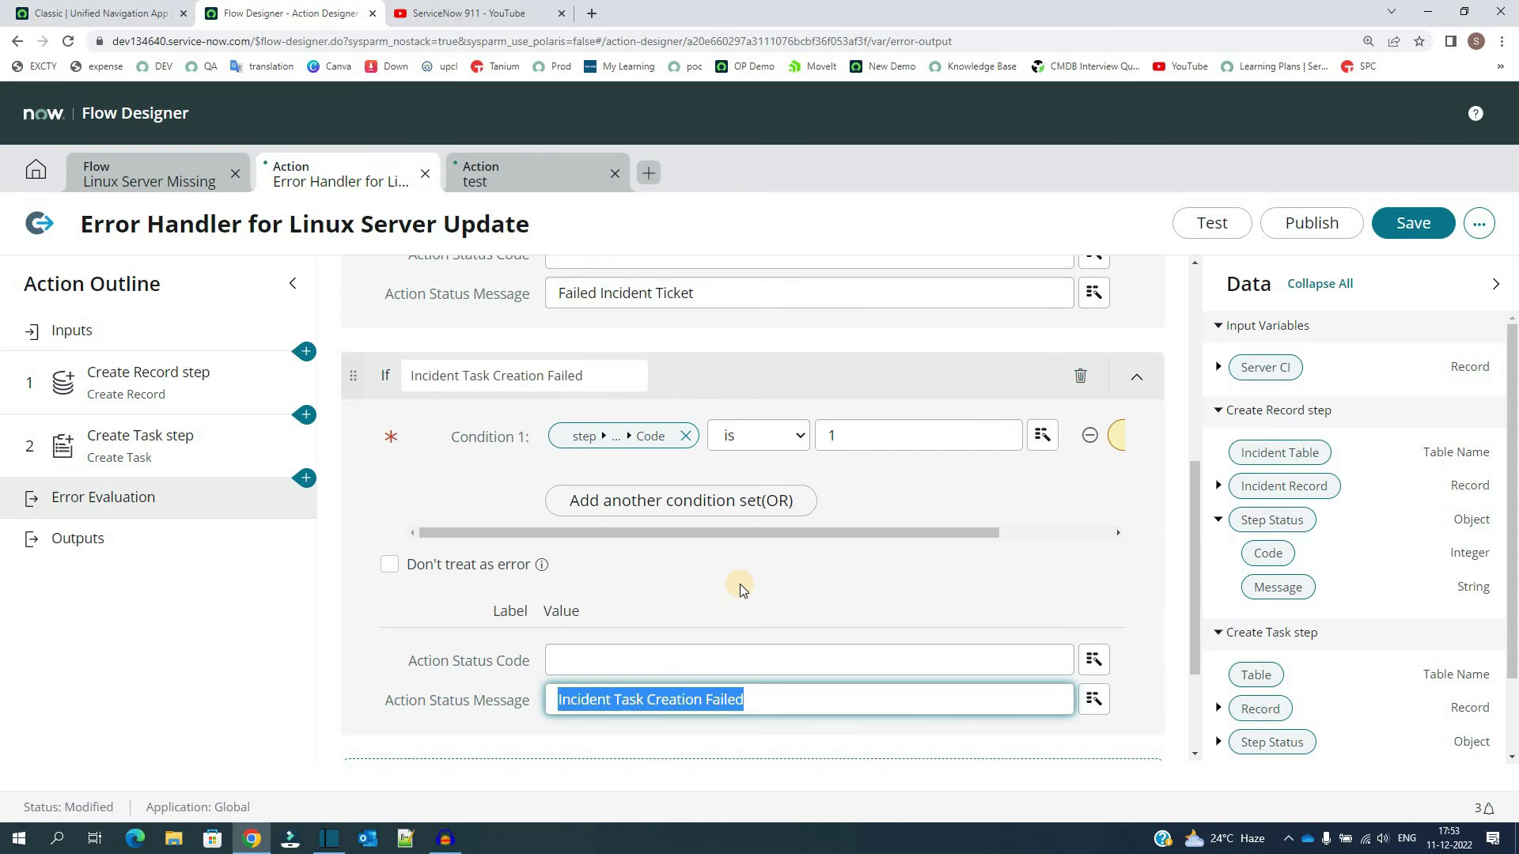
- Inspect the Linux Server Missing flow's trigger and error-handler branches
{"action": "left_click", "coordinate": [173, 181]}
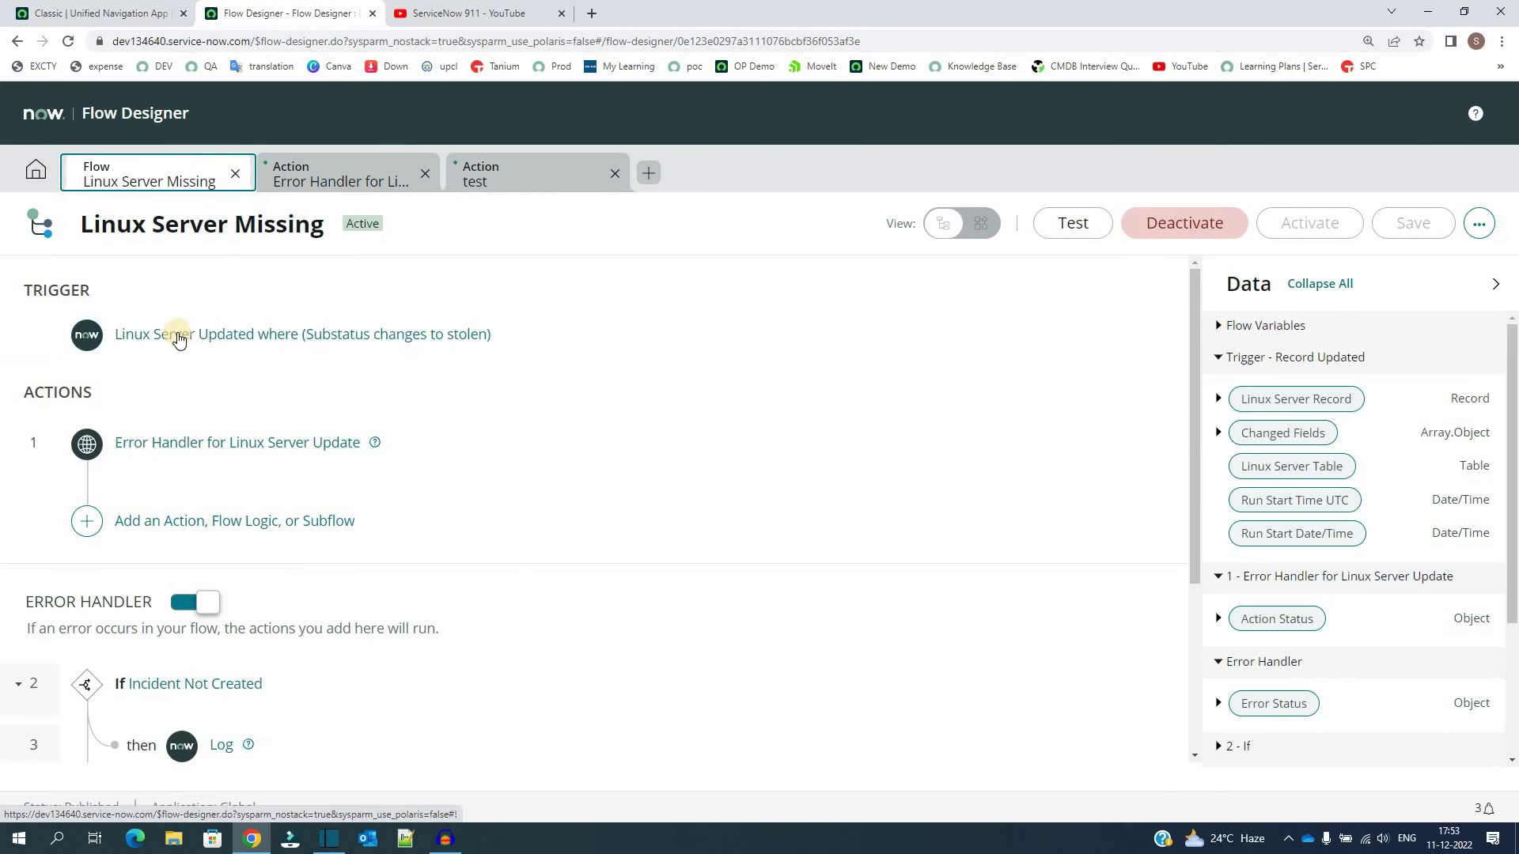
{"action": "left_click", "coordinate": [278, 335]}
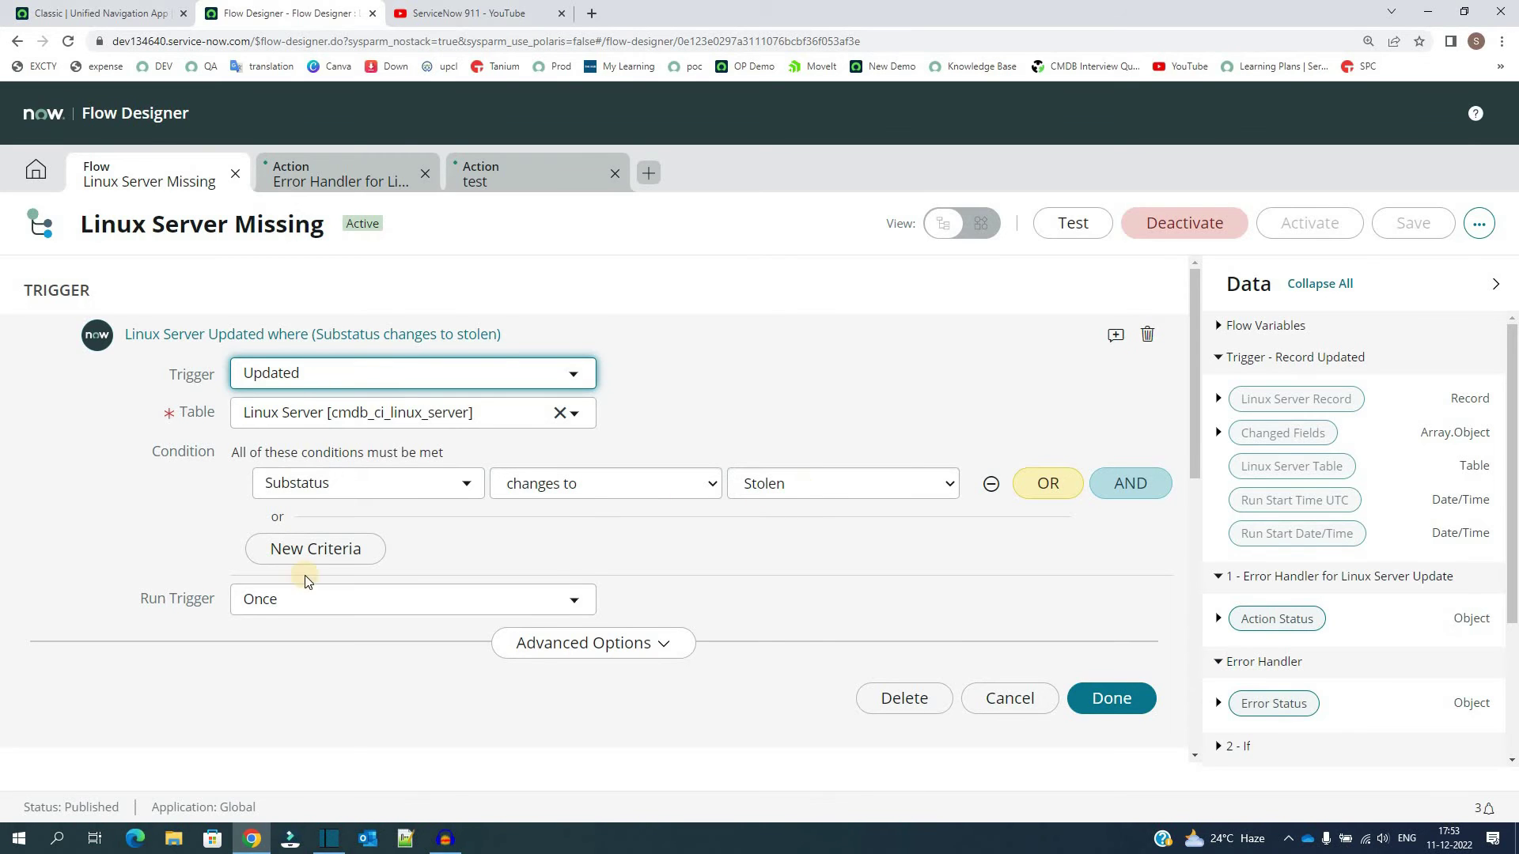
{"action": "scroll", "coordinate": [305, 575], "scroll_direction": "down", "scroll_amount": 4}
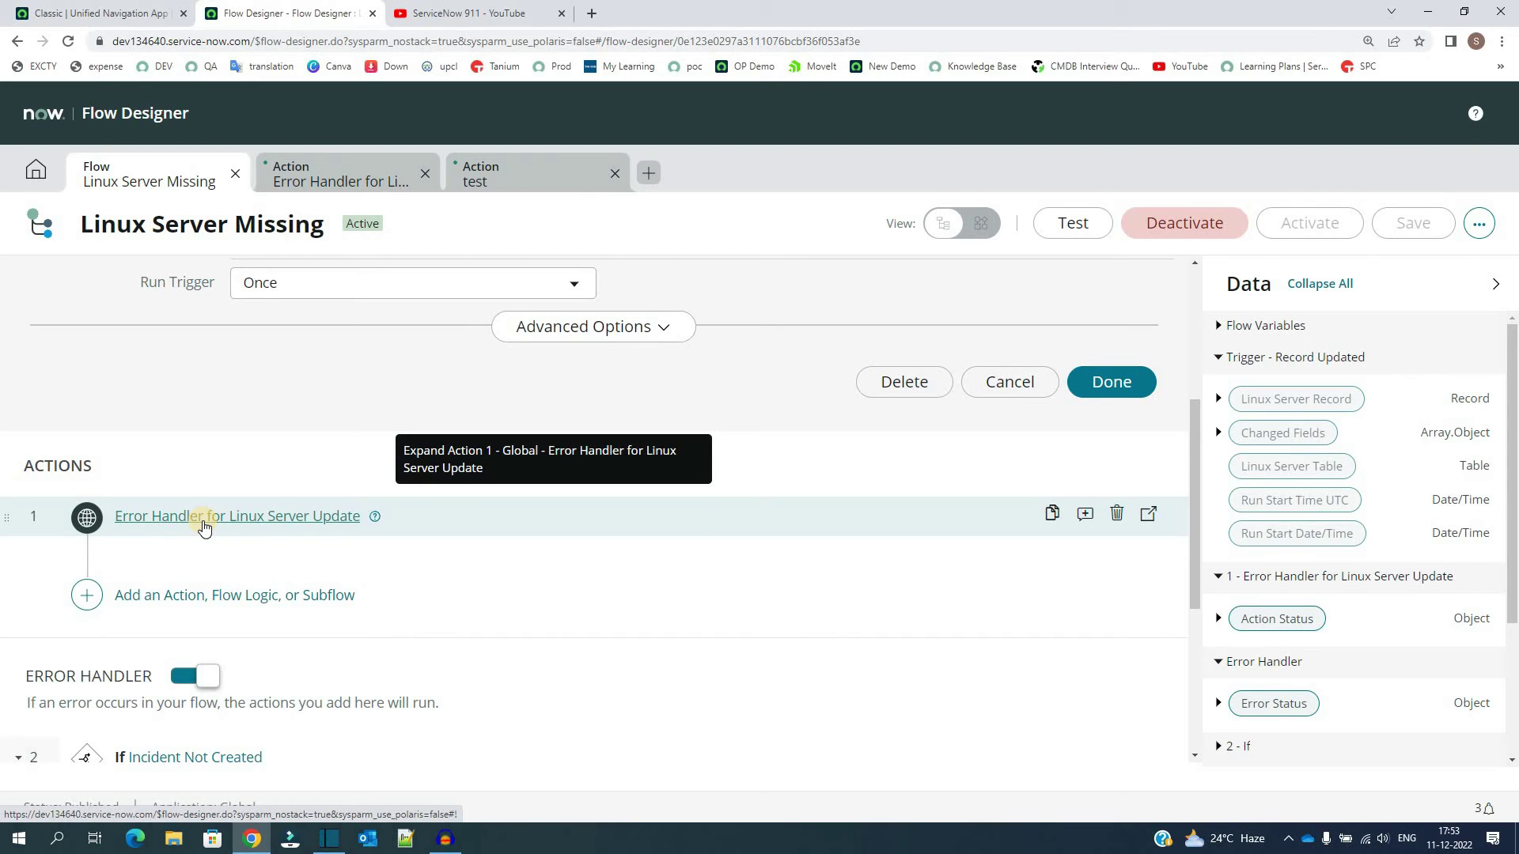
{"action": "scroll", "coordinate": [204, 526], "scroll_direction": "down", "scroll_amount": 1}
{"action": "scroll", "coordinate": [135, 465], "scroll_direction": "down", "scroll_amount": 2}
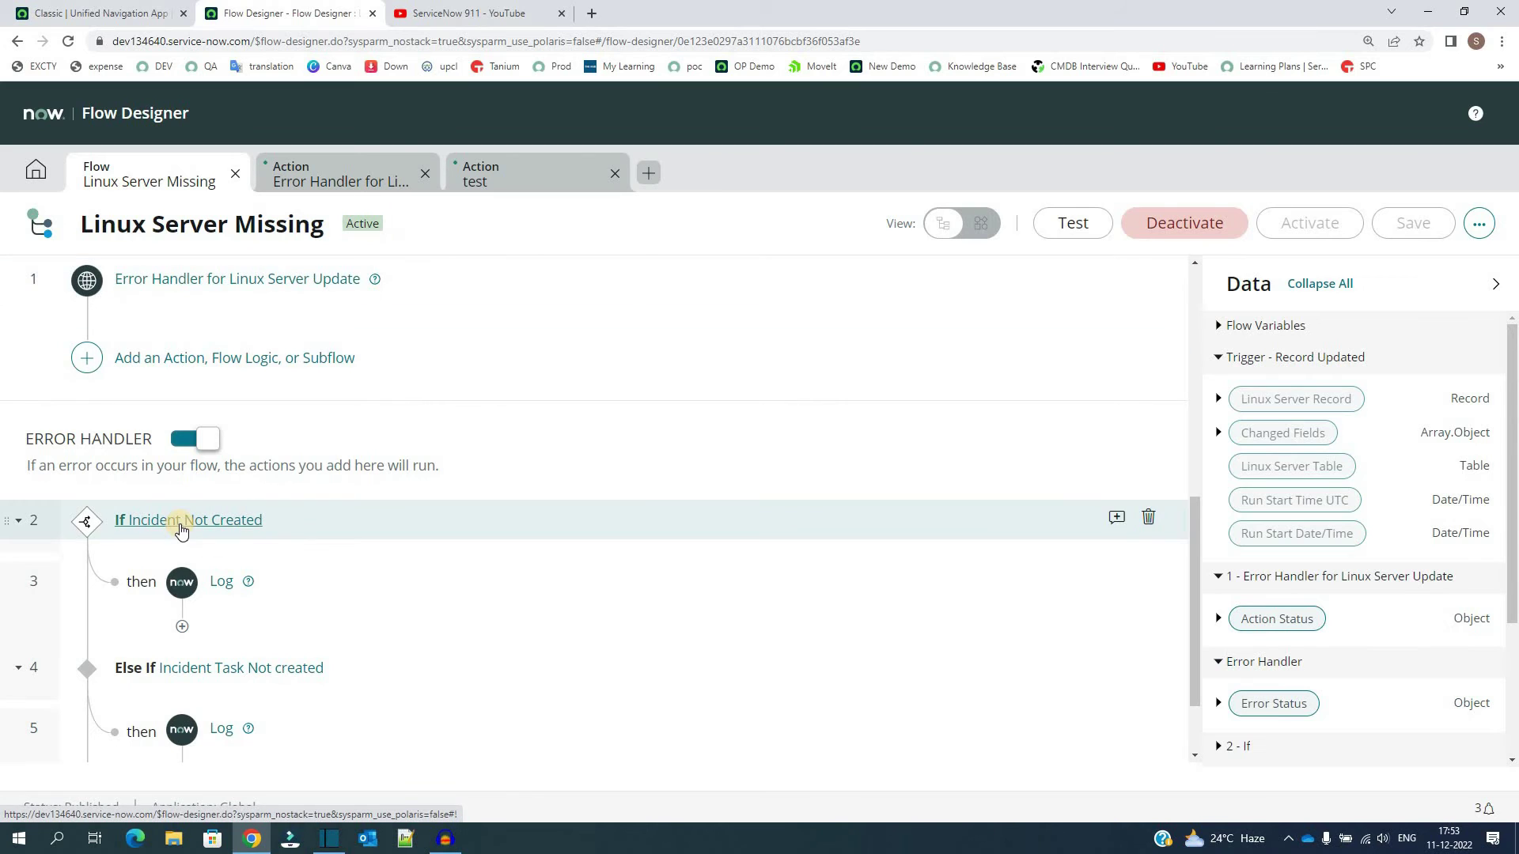
{"action": "scroll", "coordinate": [180, 530], "scroll_direction": "down", "scroll_amount": 1}
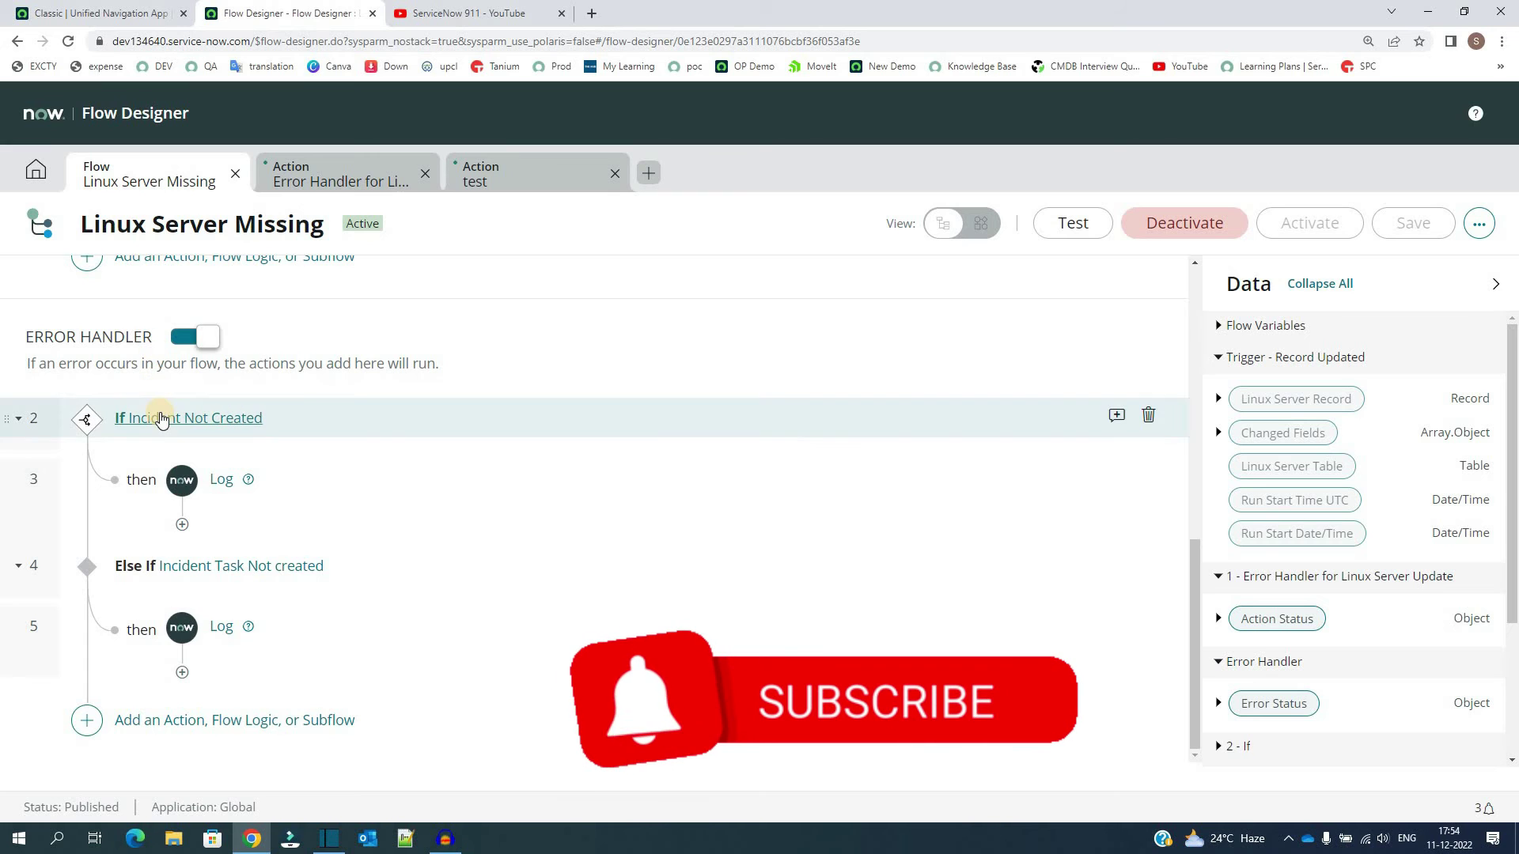
- Check the first error-handler Log step, then revisit the action's Create Task step
{"action": "left_click", "coordinate": [221, 480]}
{"action": "left_click", "coordinate": [191, 447]}
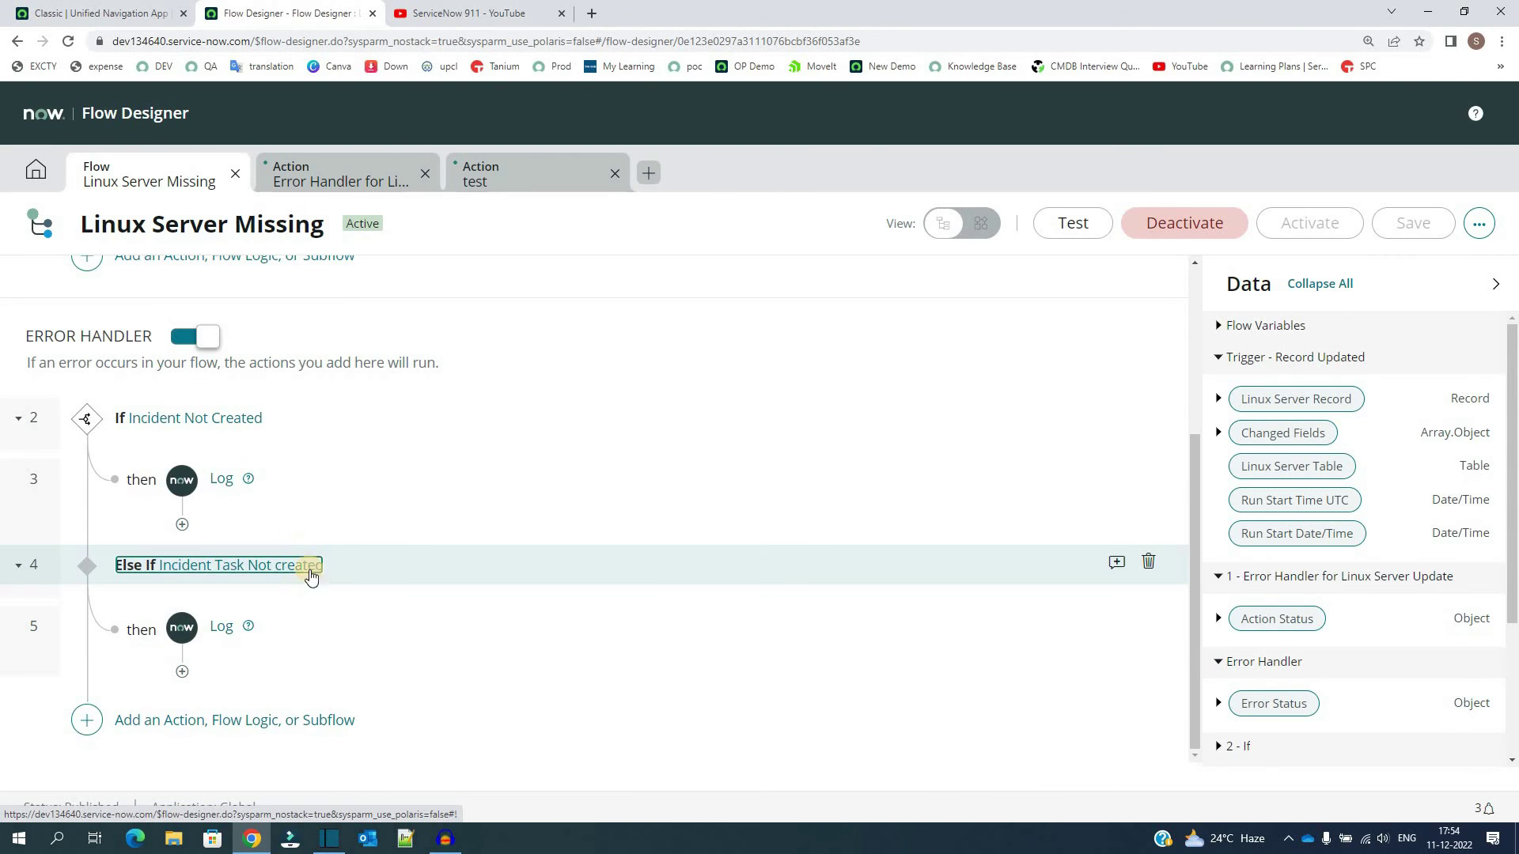
{"action": "scroll", "coordinate": [343, 614], "scroll_direction": "up", "scroll_amount": 3}
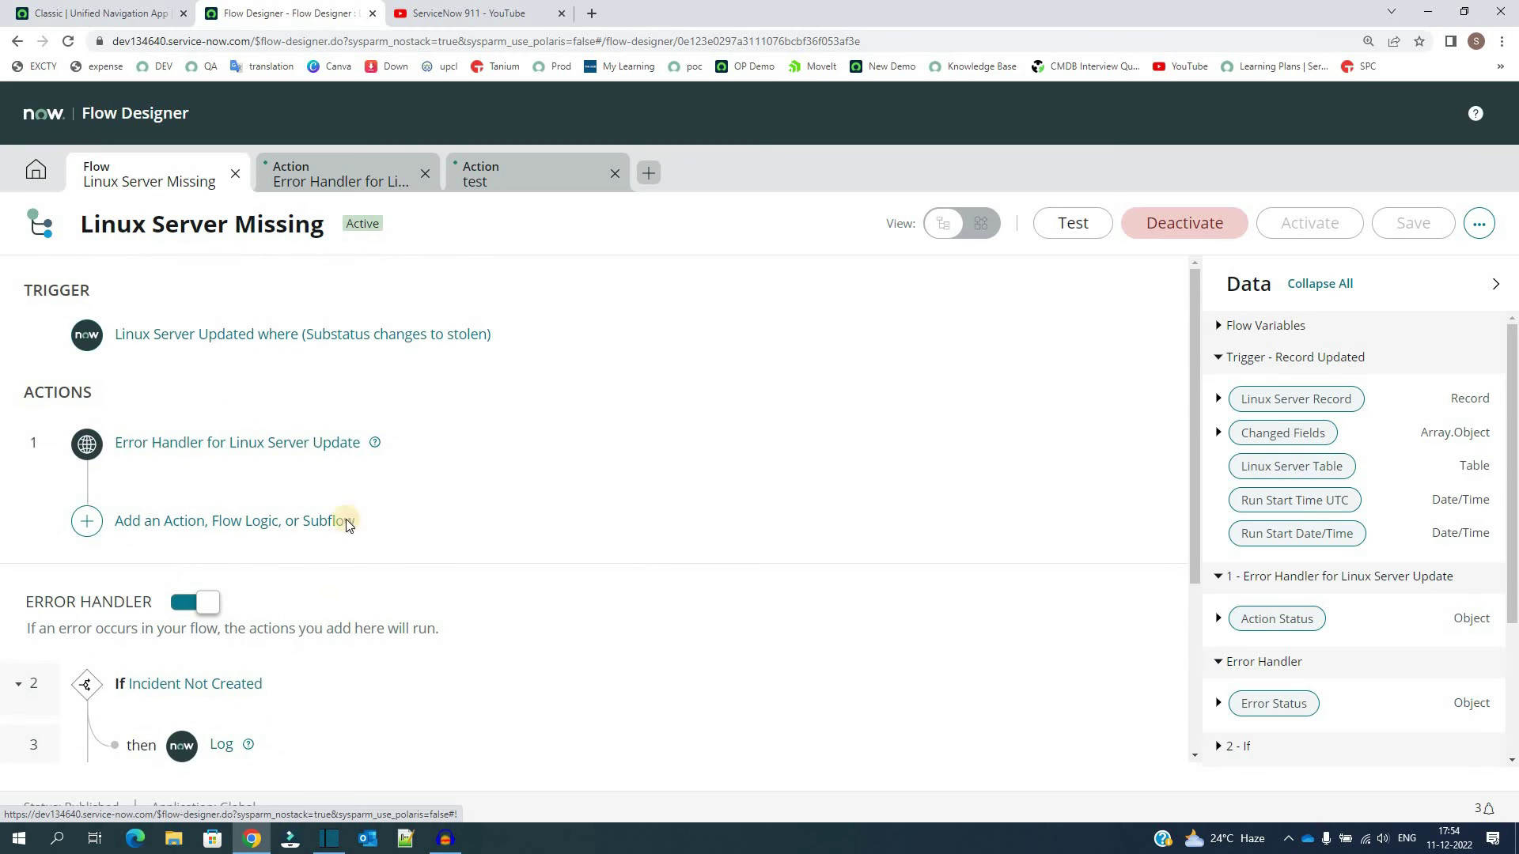
{"action": "left_click", "coordinate": [341, 183]}
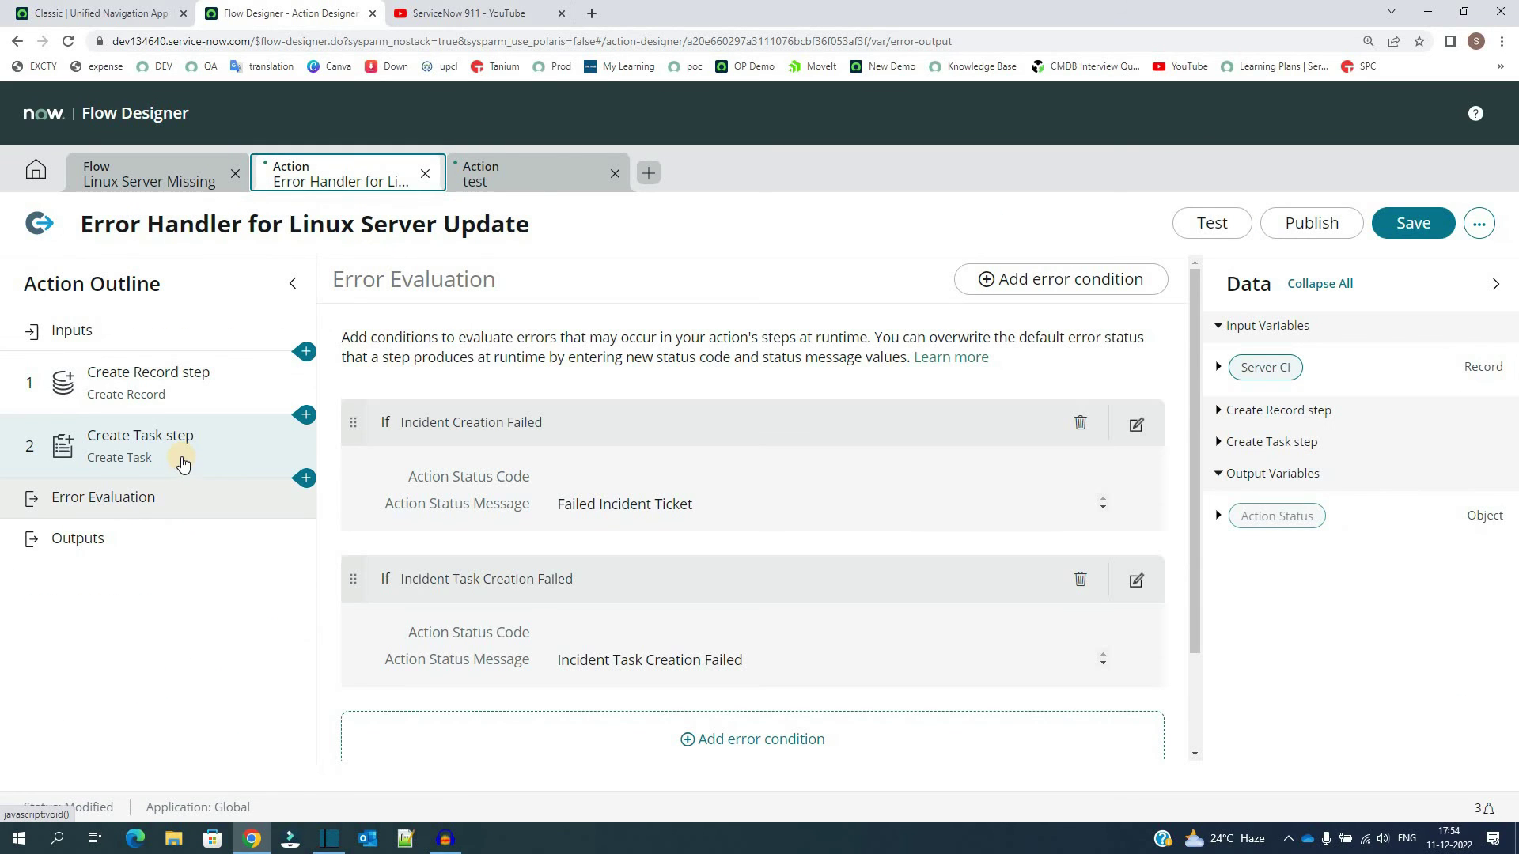
{"action": "left_click", "coordinate": [182, 462]}
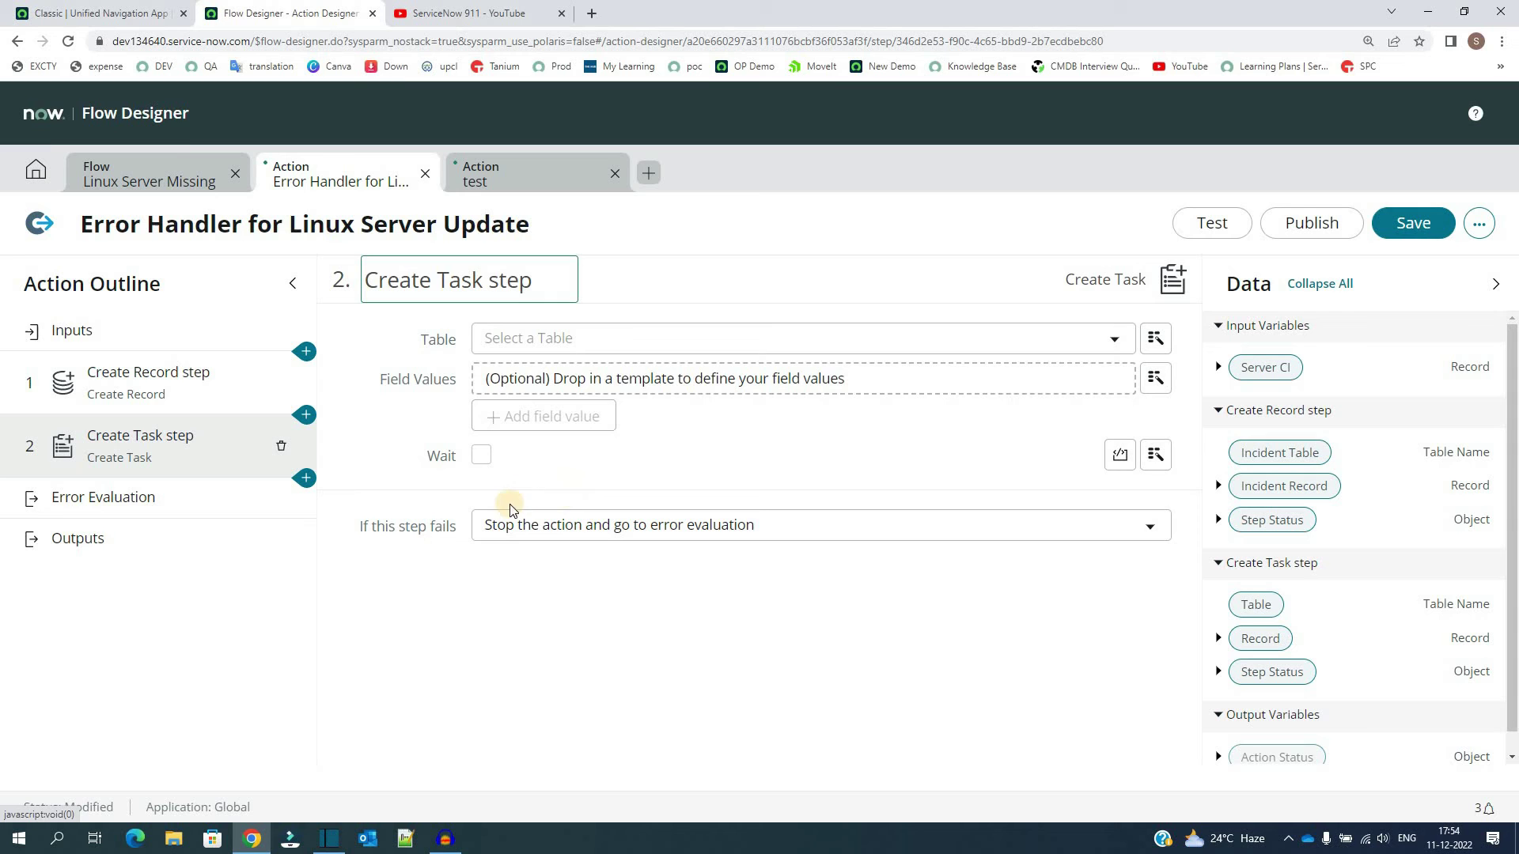
- Test-run Linux Server Missing on PS LinuxApp01 and open the execution details
{"action": "left_click", "coordinate": [160, 176]}
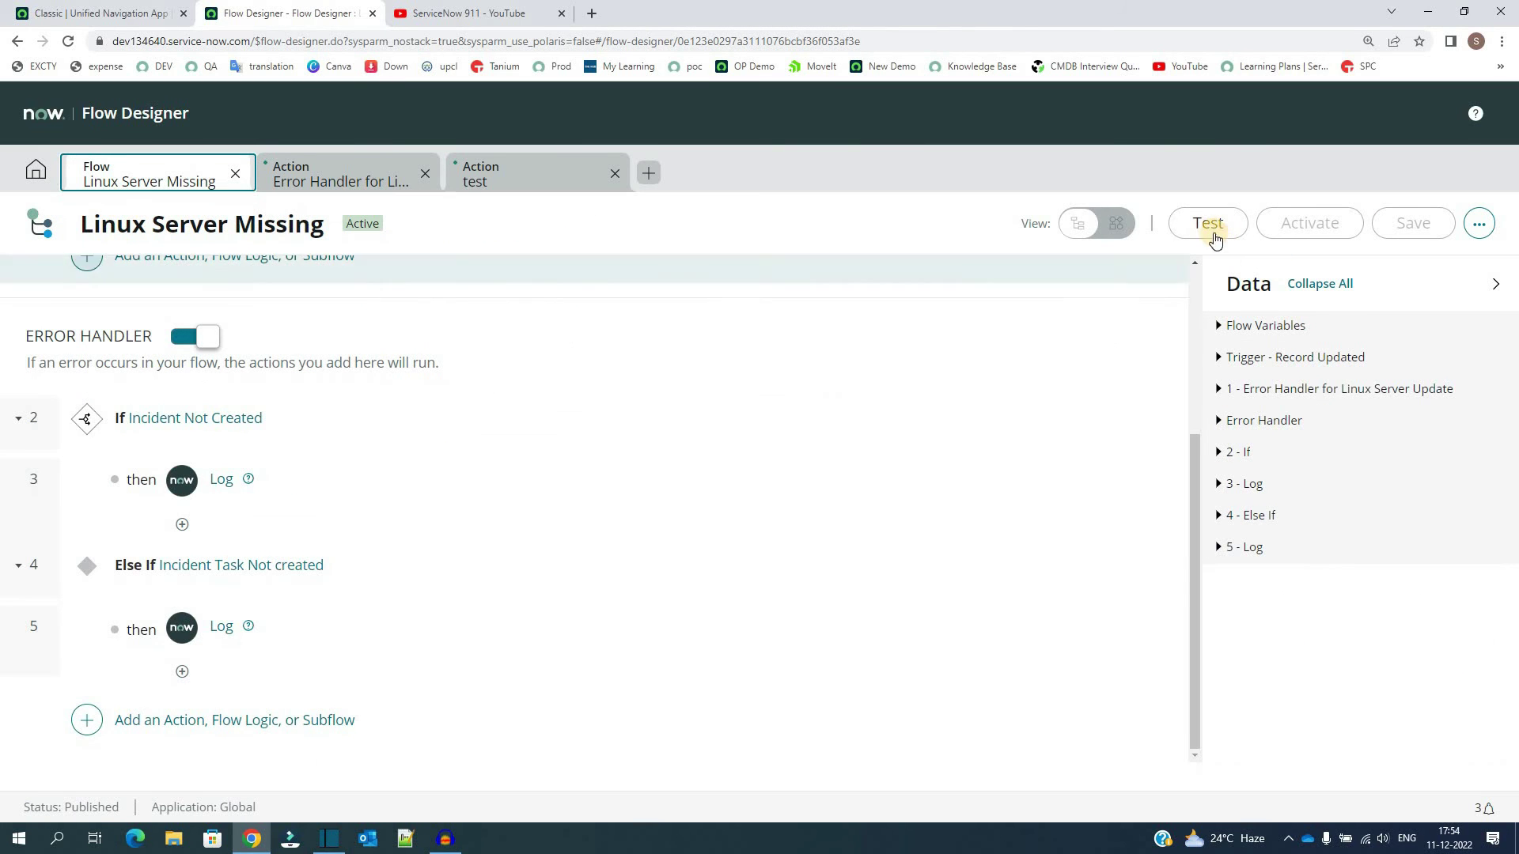
{"action": "left_click", "coordinate": [1060, 220]}
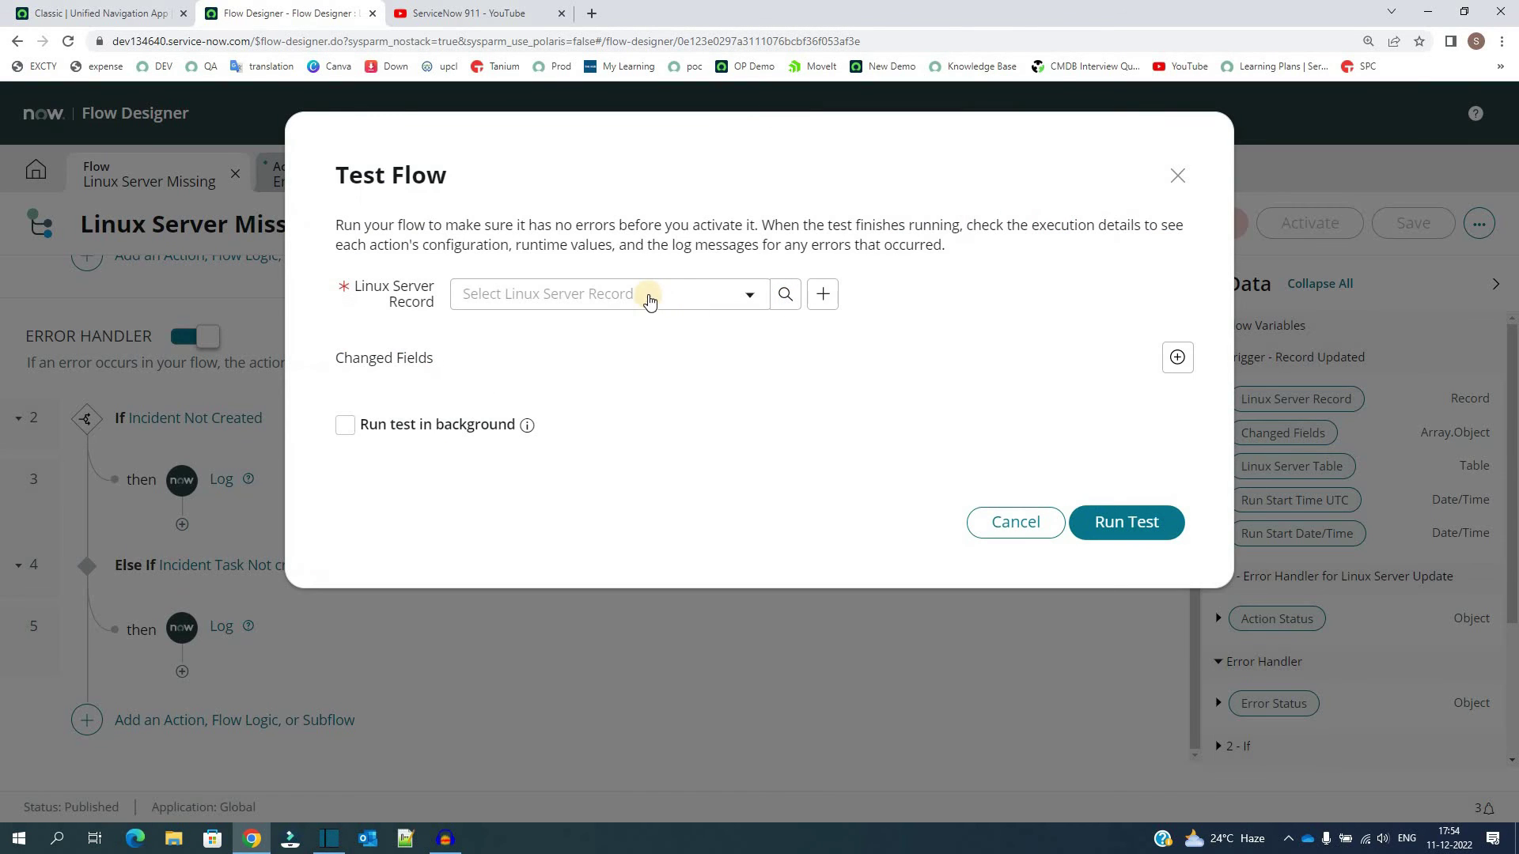
{"action": "left_click", "coordinate": [633, 304]}
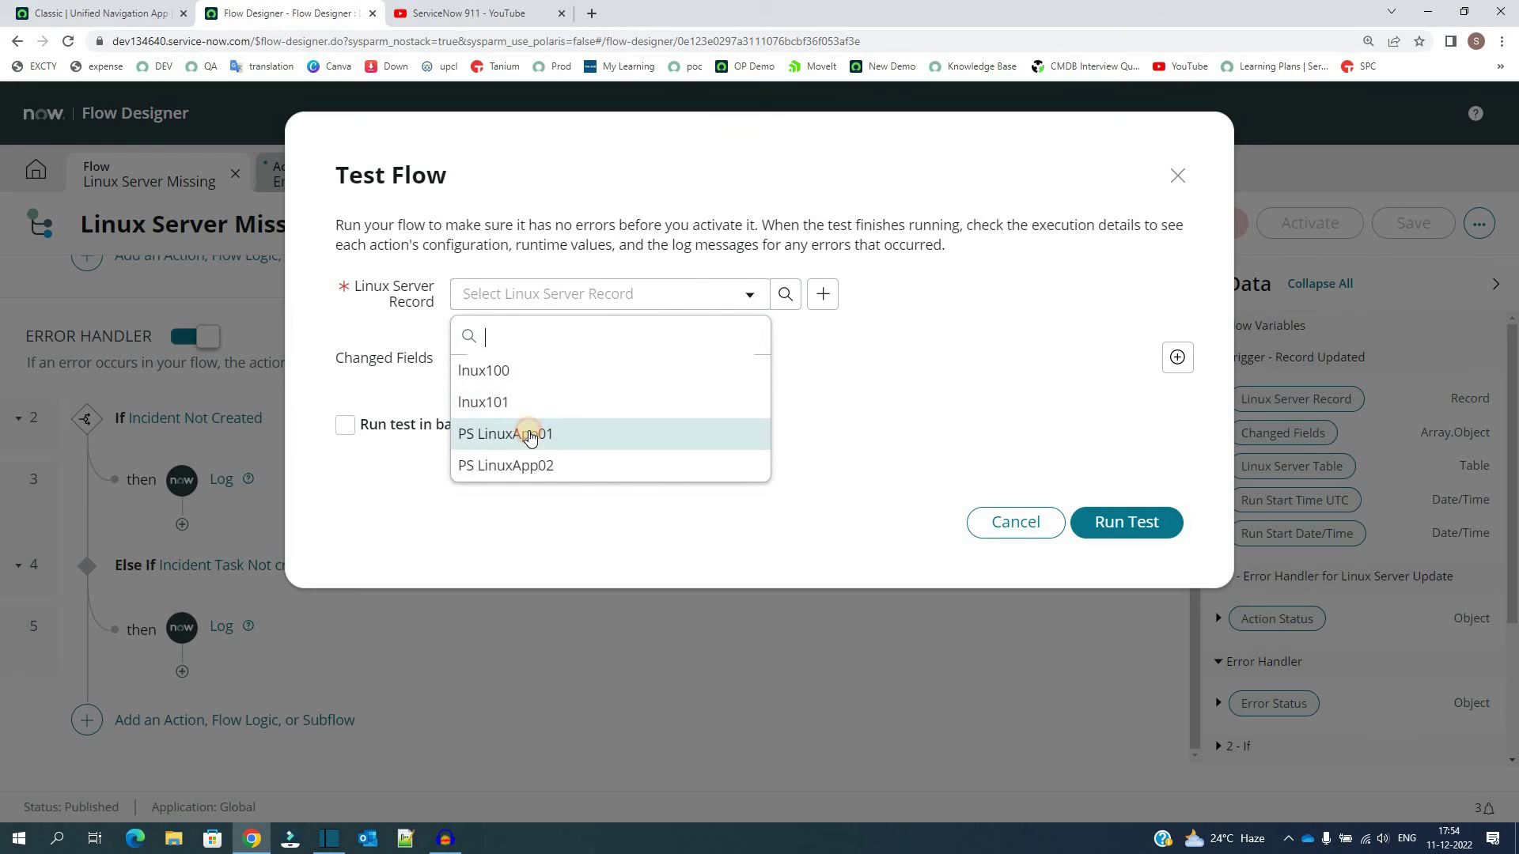
{"action": "left_click", "coordinate": [526, 434]}
{"action": "left_click", "coordinate": [1107, 522]}
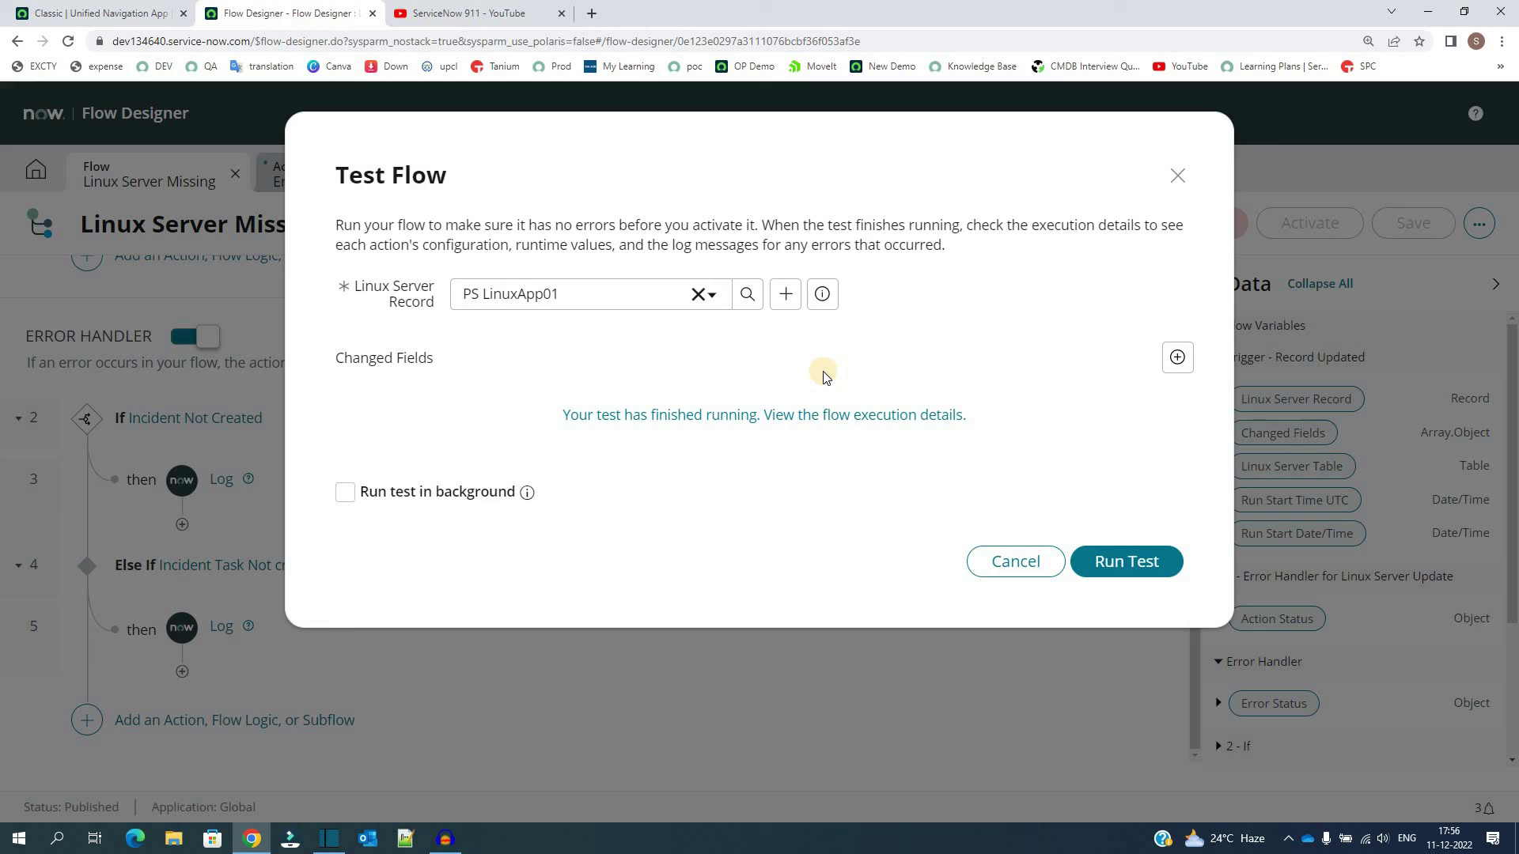
{"action": "left_click", "coordinate": [814, 417]}
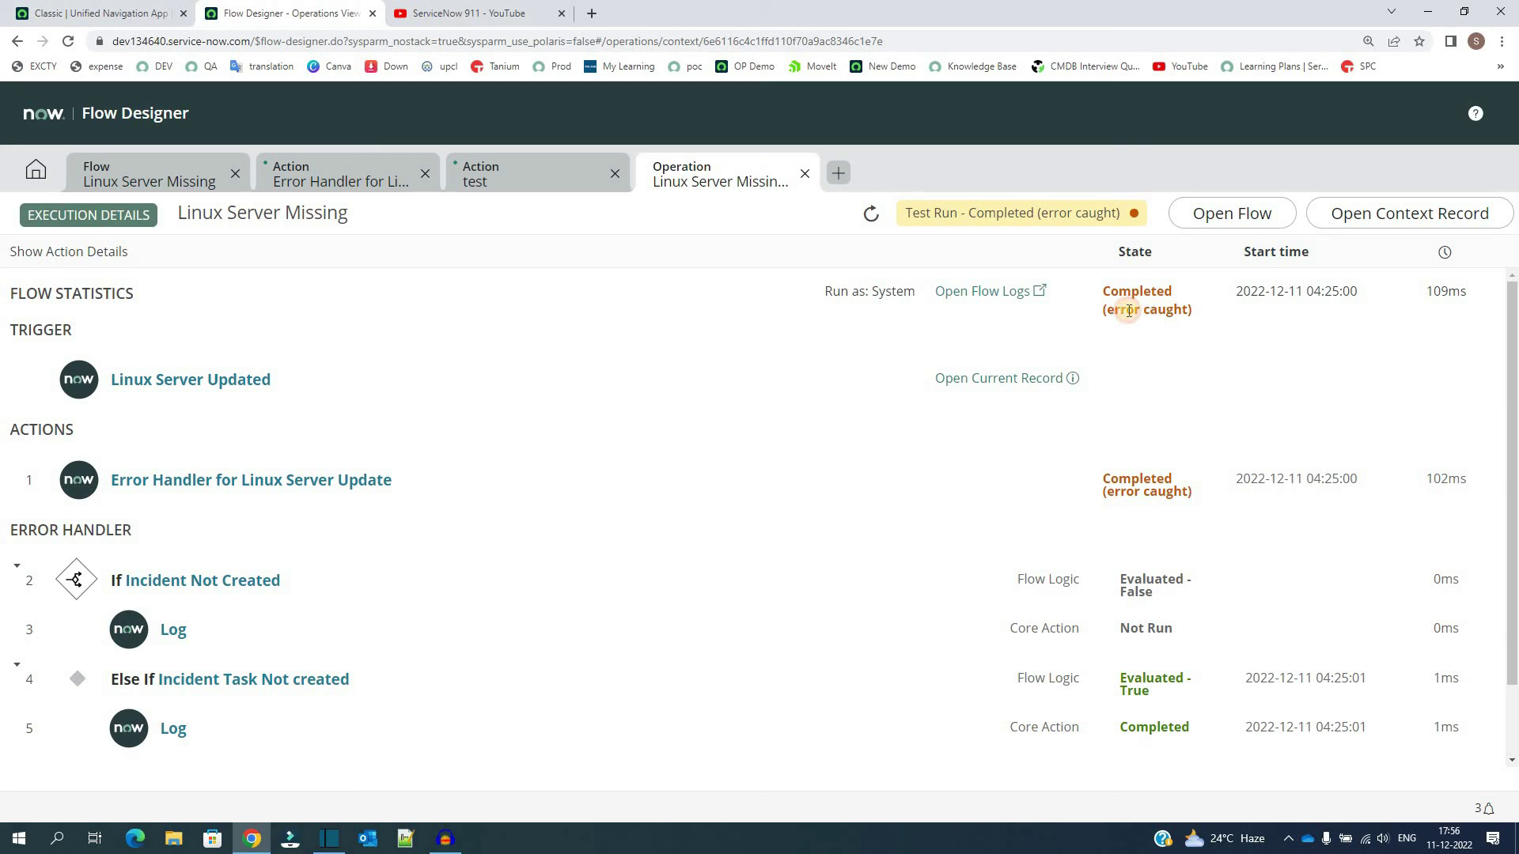
- Confirm the step 5 Log reported 'Incident Task Creation Failed', then close the test window
{"action": "double_click", "coordinate": [1129, 310]}
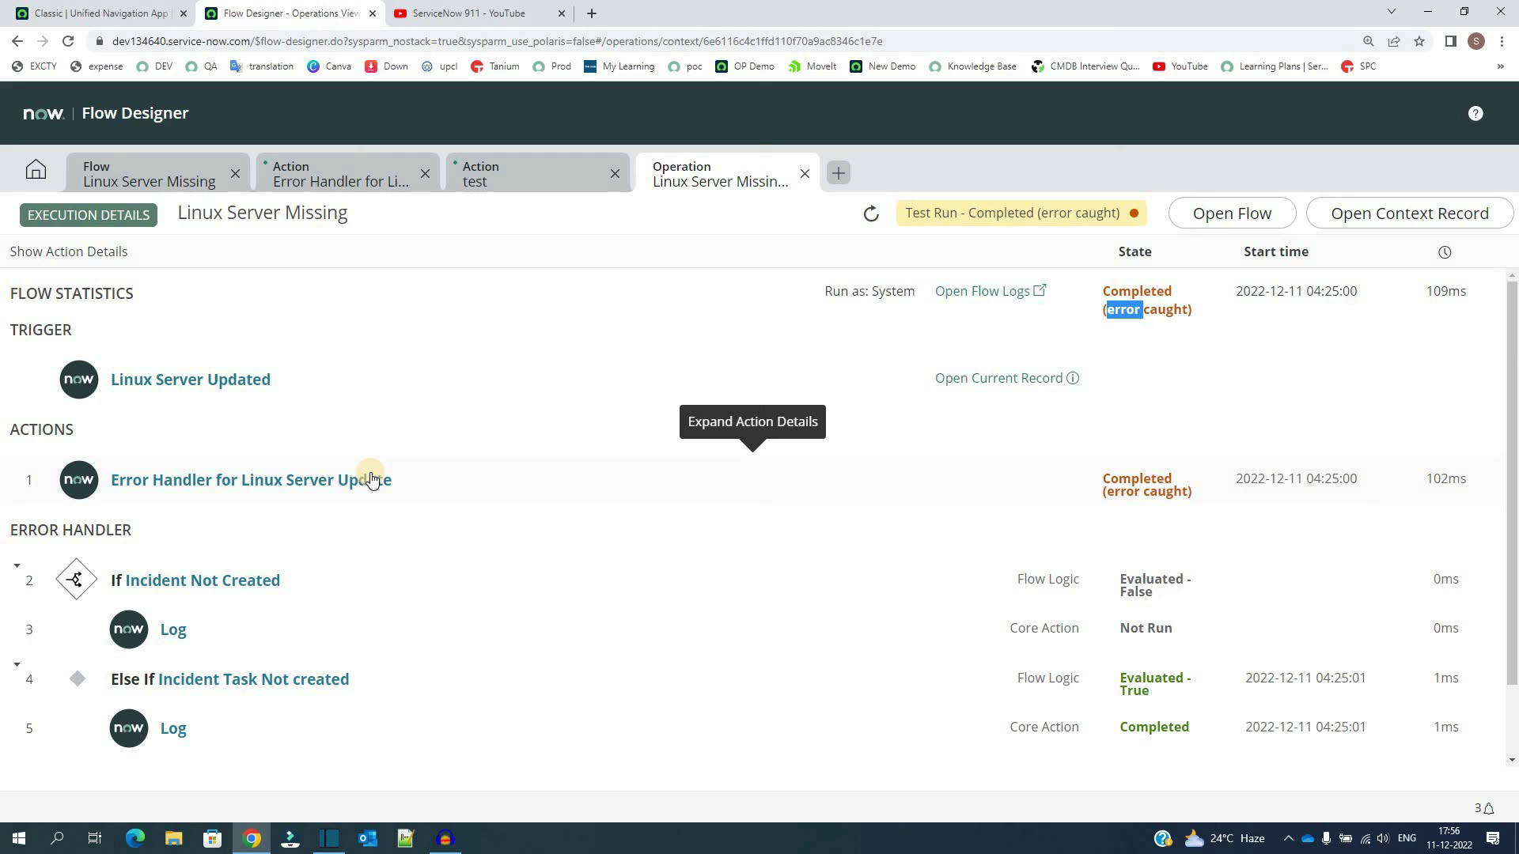
{"action": "scroll", "coordinate": [371, 480], "scroll_direction": "down", "scroll_amount": 1}
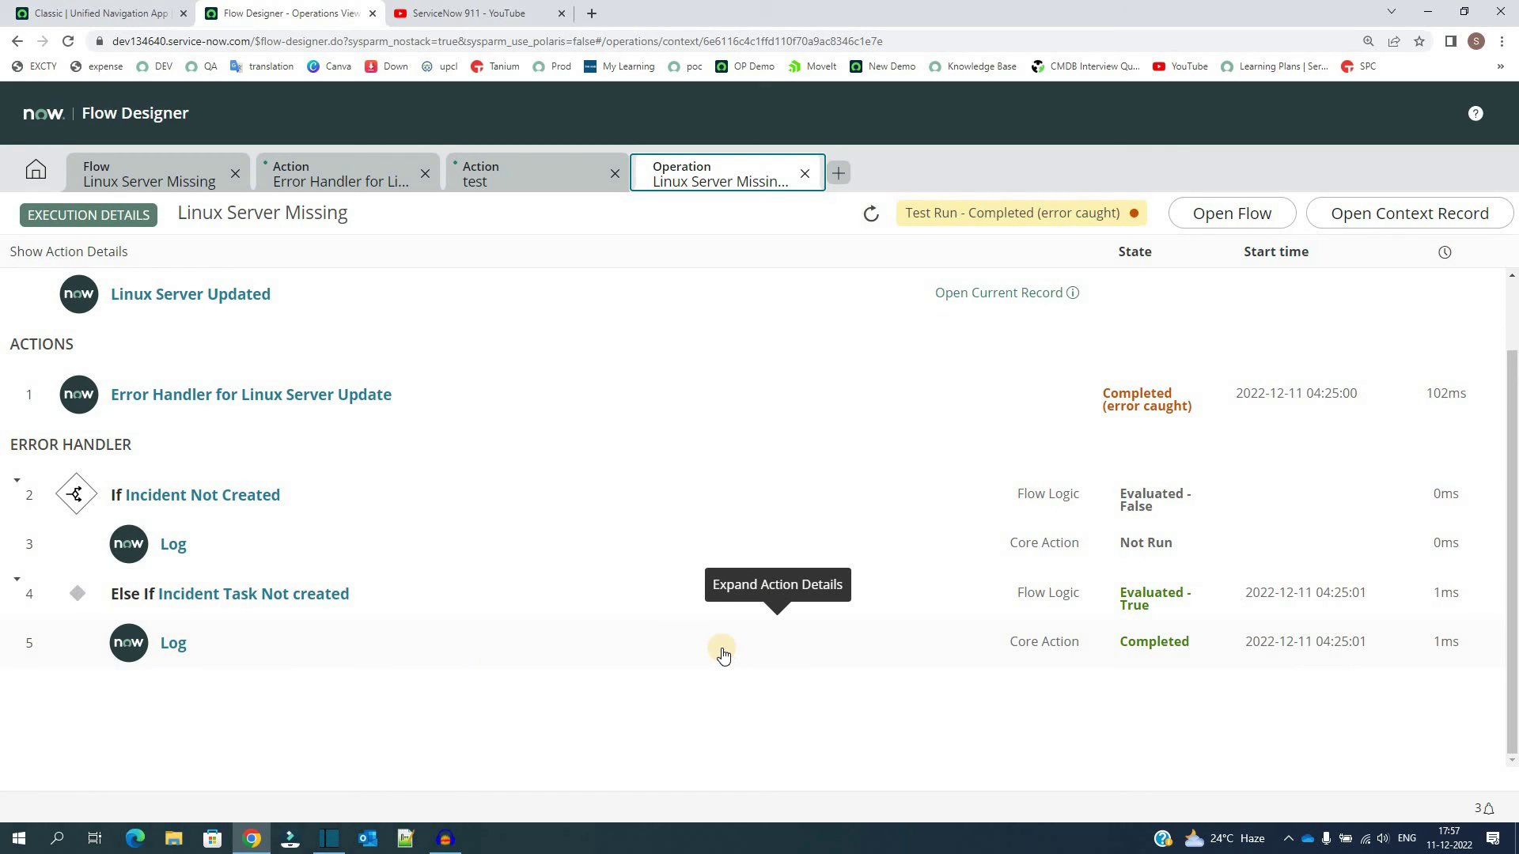
{"action": "left_click", "coordinate": [722, 654]}
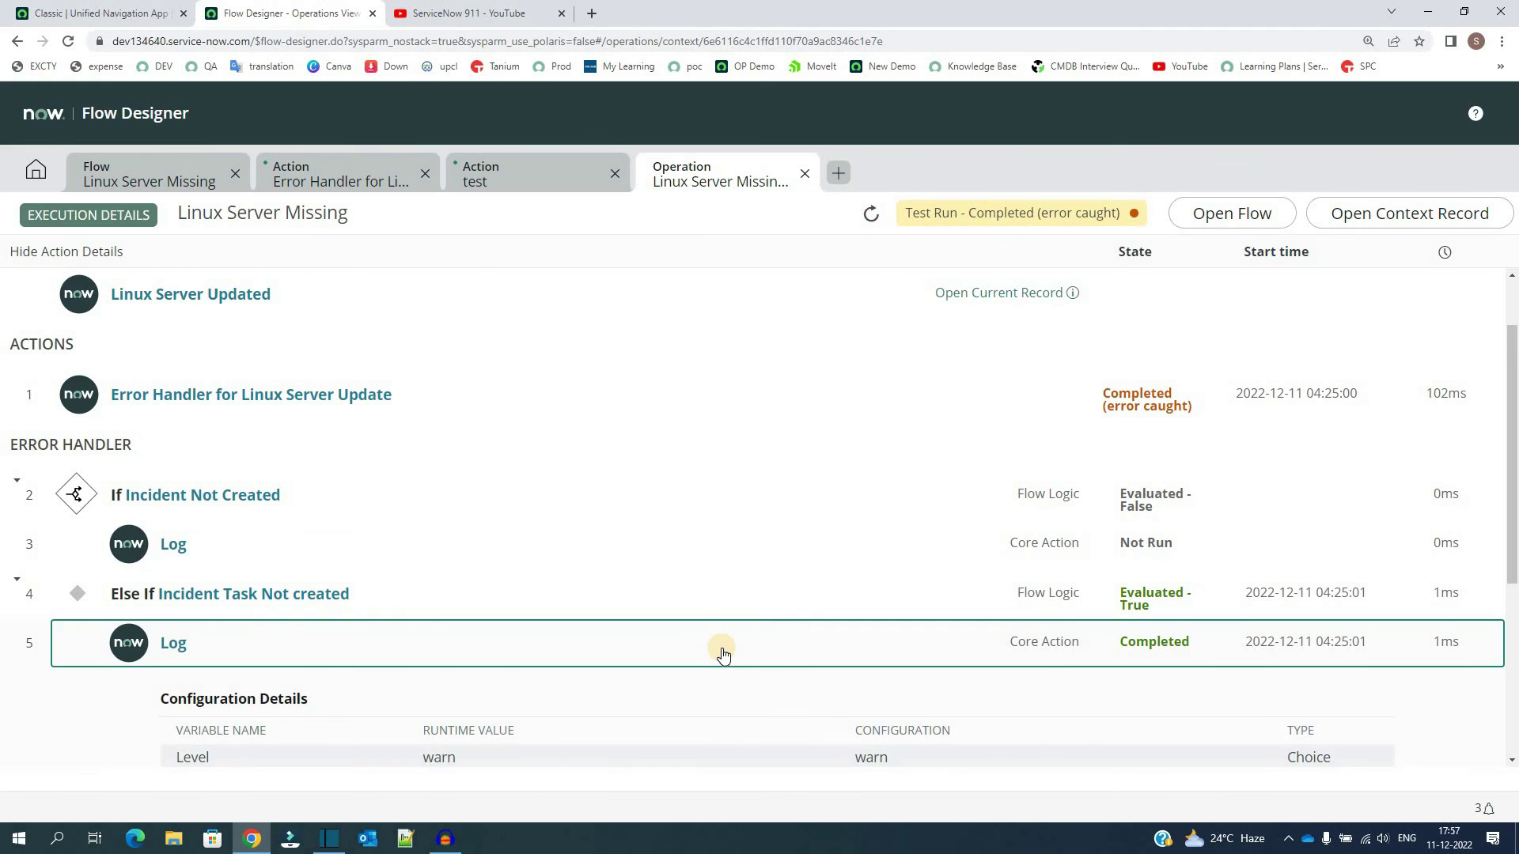
{"action": "scroll", "coordinate": [720, 647], "scroll_direction": "down", "scroll_amount": 4}
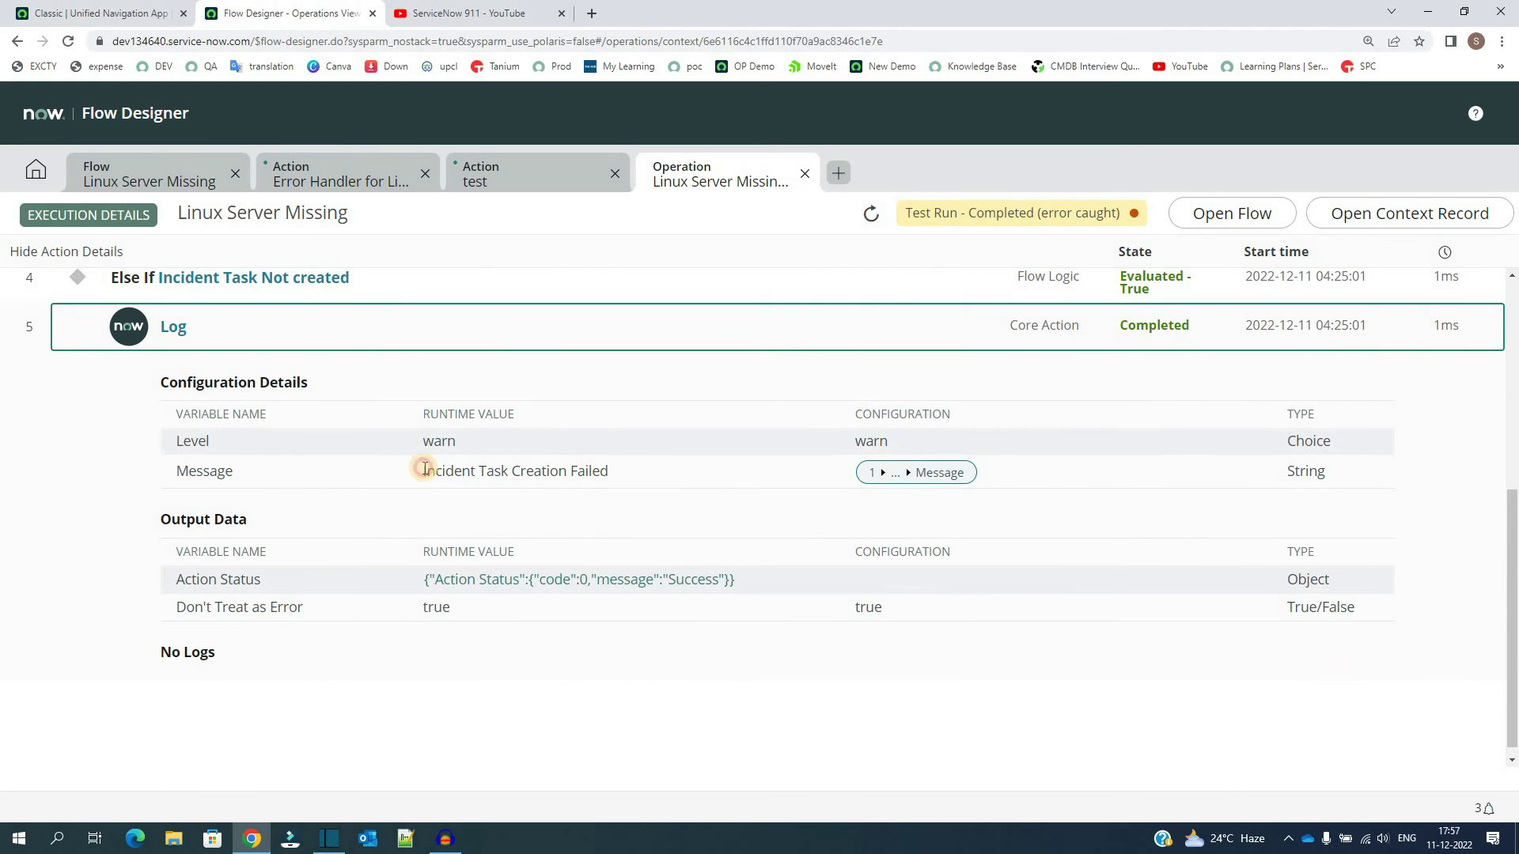
{"action": "triple_click", "coordinate": [427, 469]}
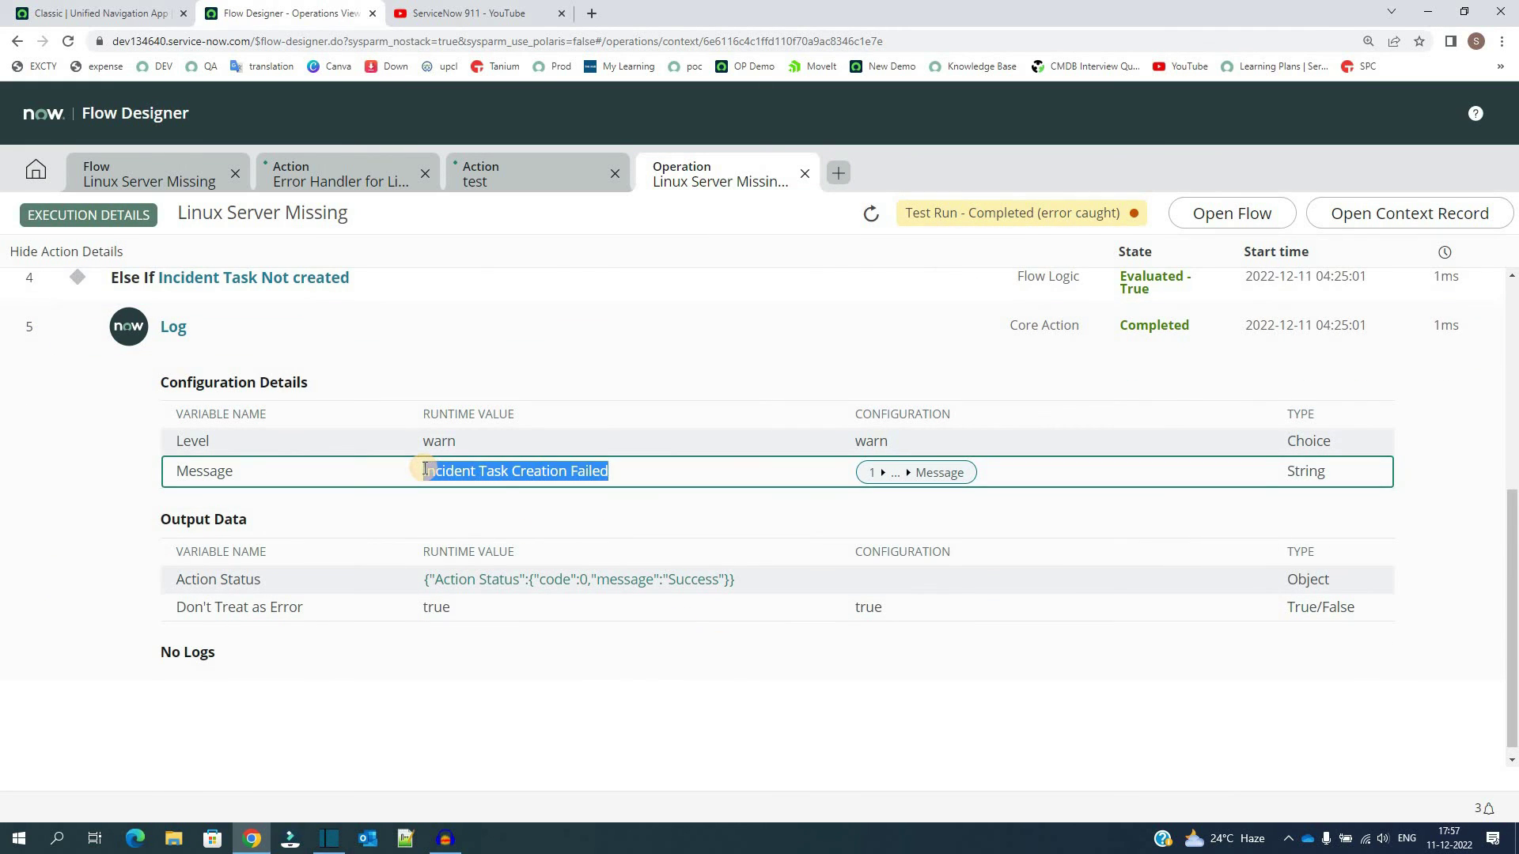
{"action": "left_click", "coordinate": [629, 472]}
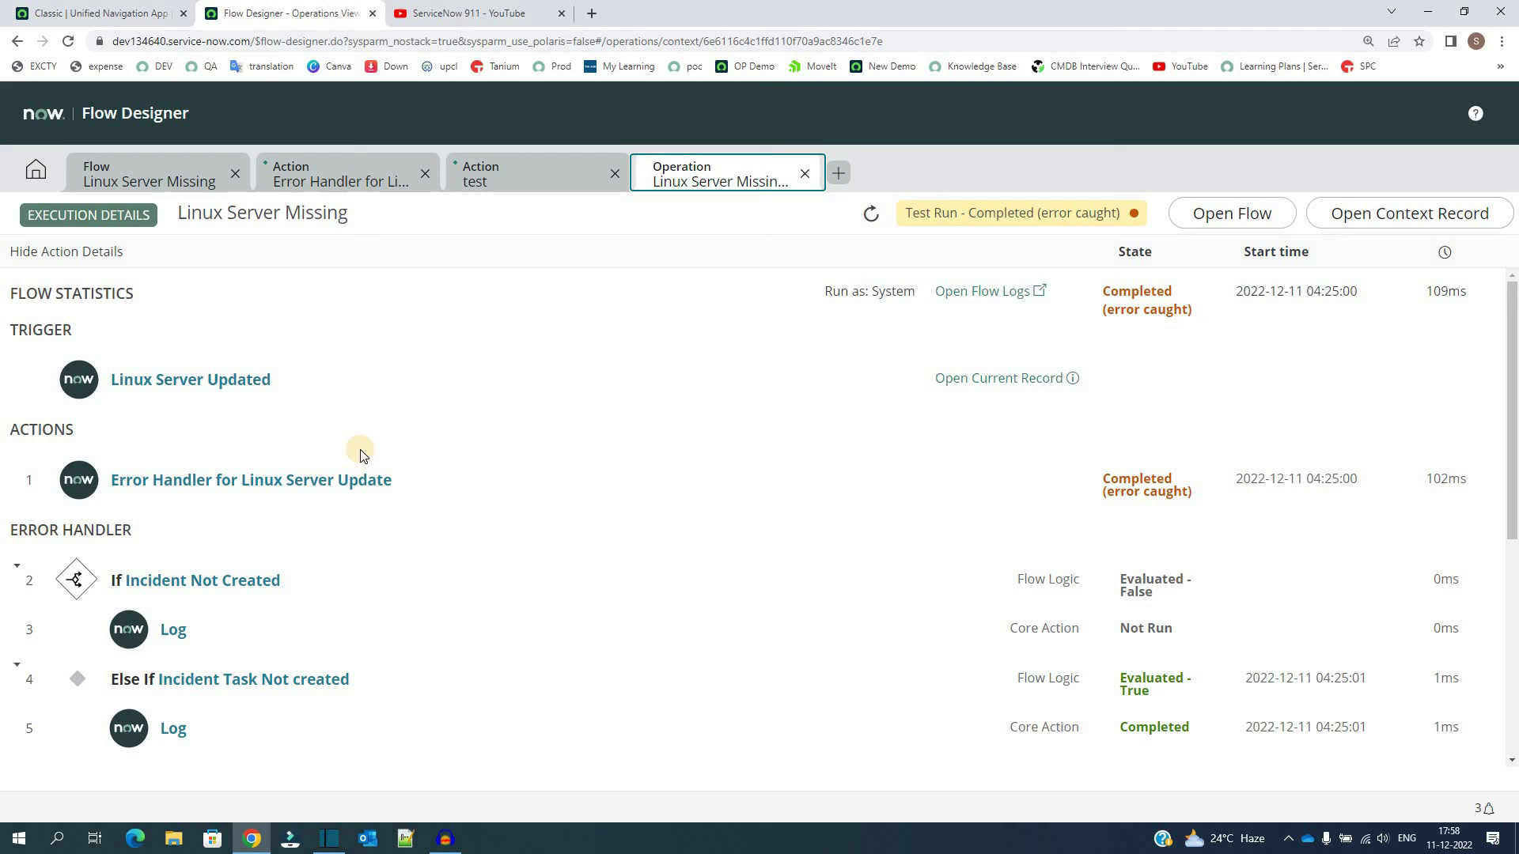
{"action": "left_click", "coordinate": [178, 176]}
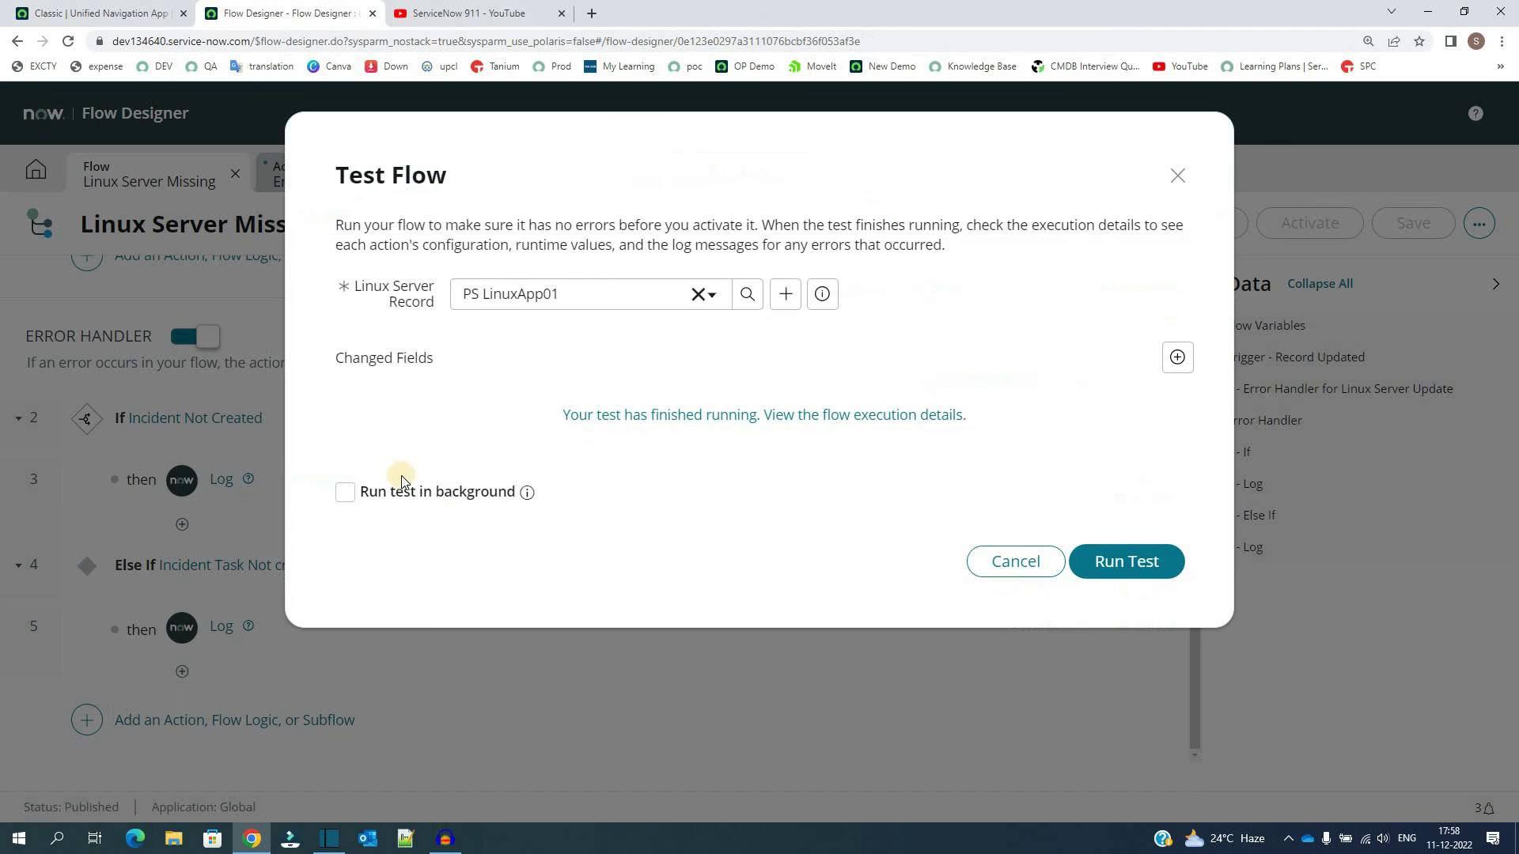
{"action": "left_click", "coordinate": [1177, 175]}
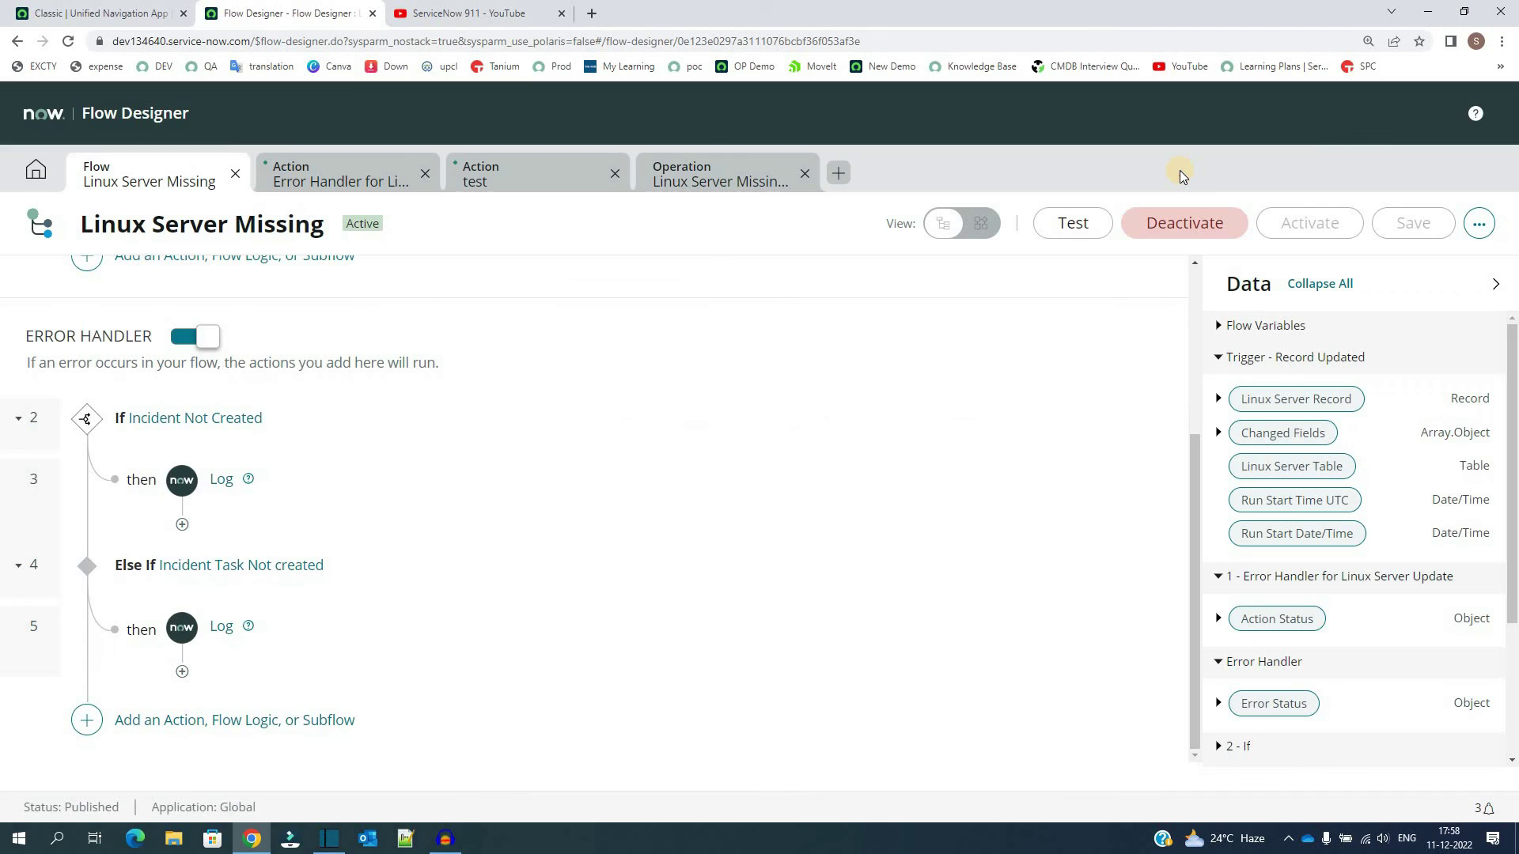